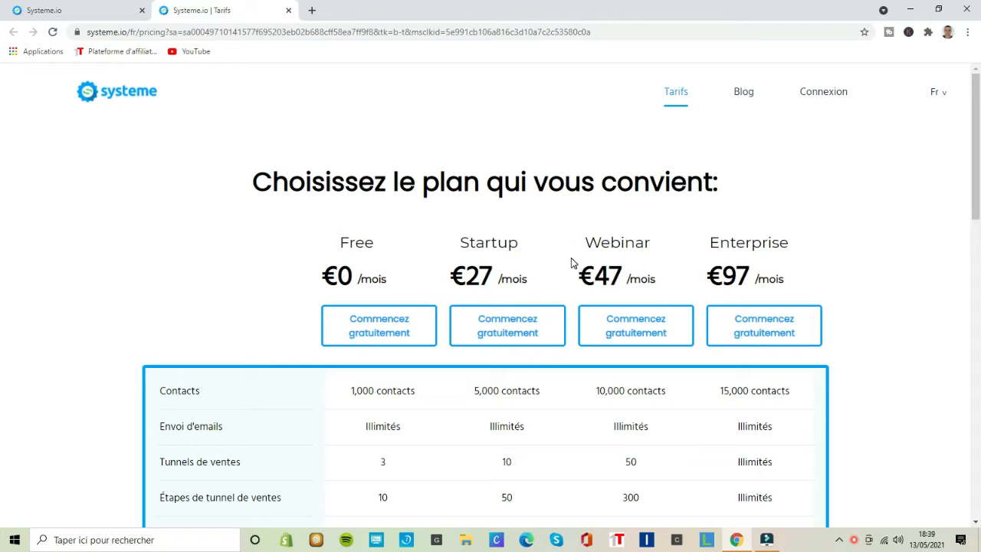
- Compare the Free, Startup, Webinar and Enterprise plans across the full pricing table, from contacts to the free coaching hour
drag(975, 170, 978, 213)
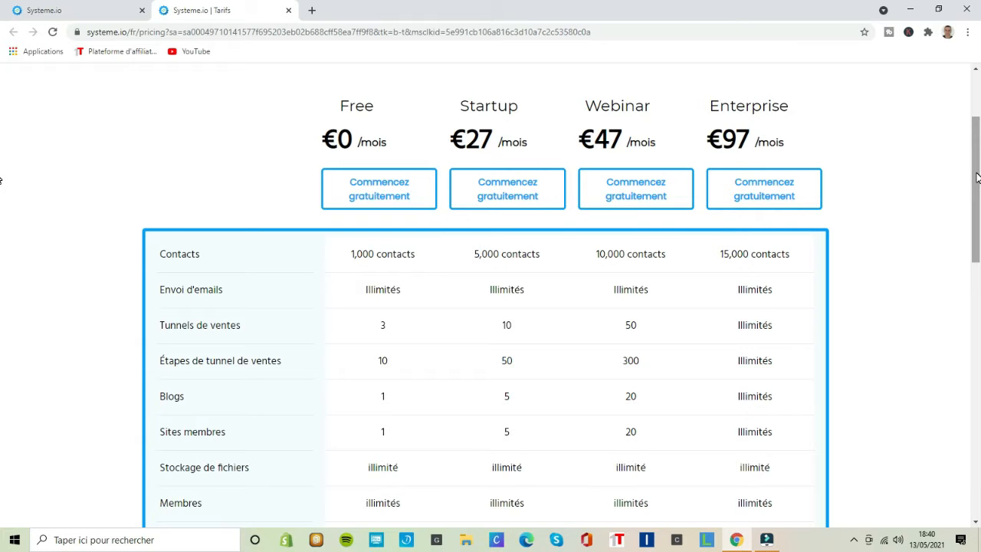
mouse_move(977, 177)
mouse_down()
mouse_move(978, 151)
mouse_move(978, 187)
mouse_up()
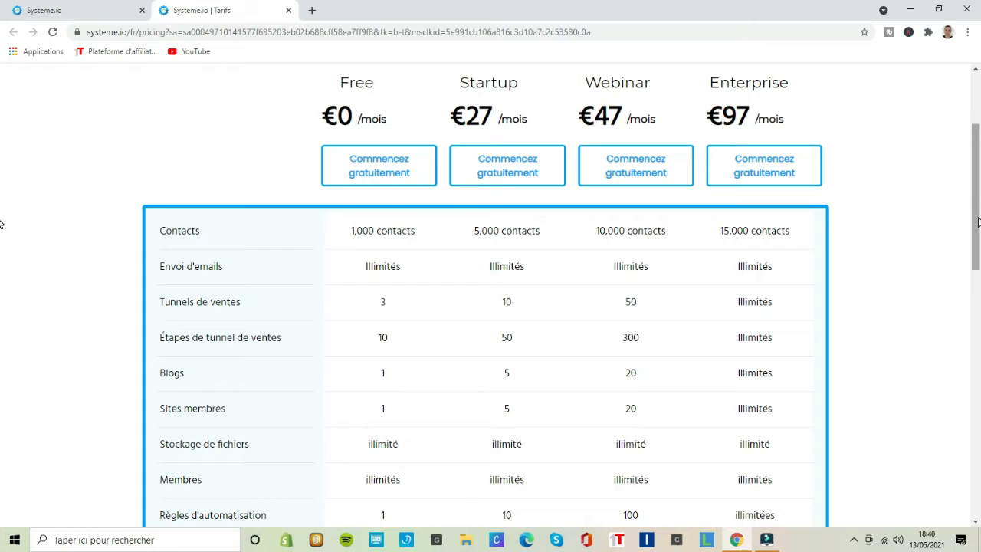
drag(978, 218, 979, 252)
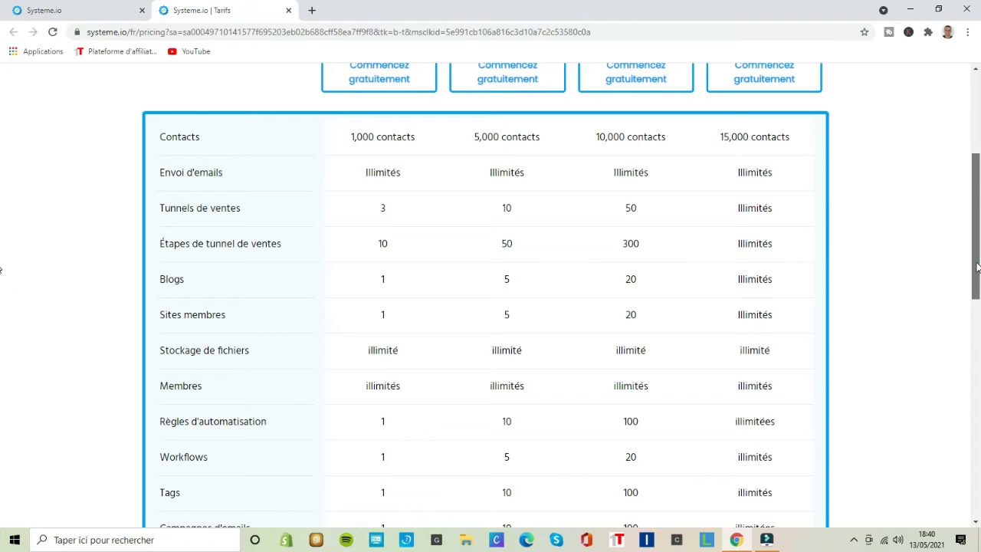
scroll(978, 267, up, 1)
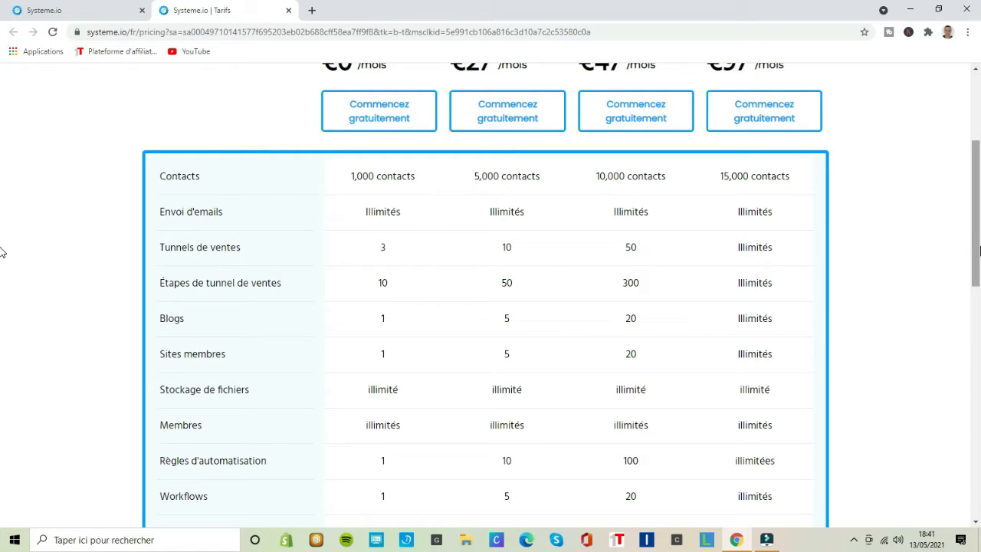
scroll(2, 242, up, 1)
scroll(2, 238, down, 2)
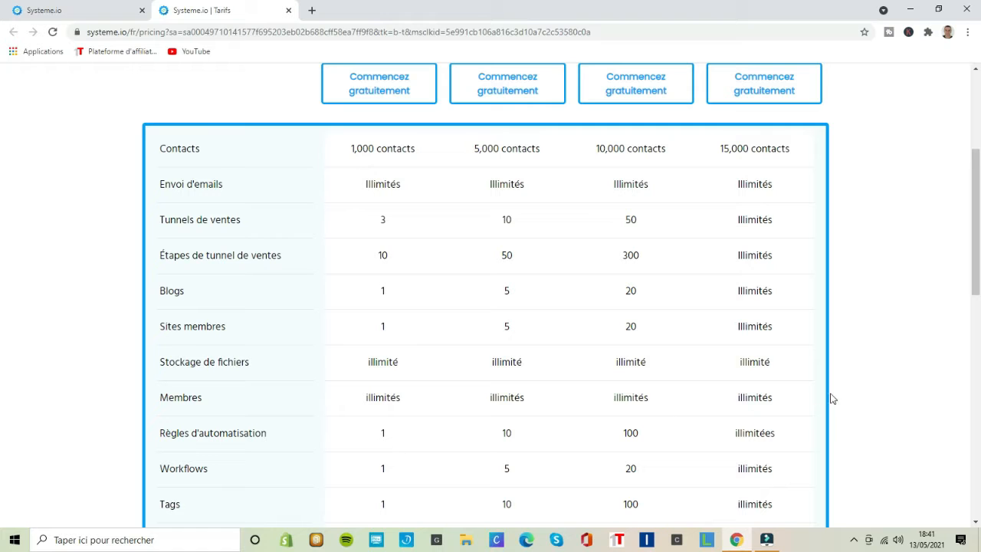
click(977, 250)
scroll(2, 276, down, 2)
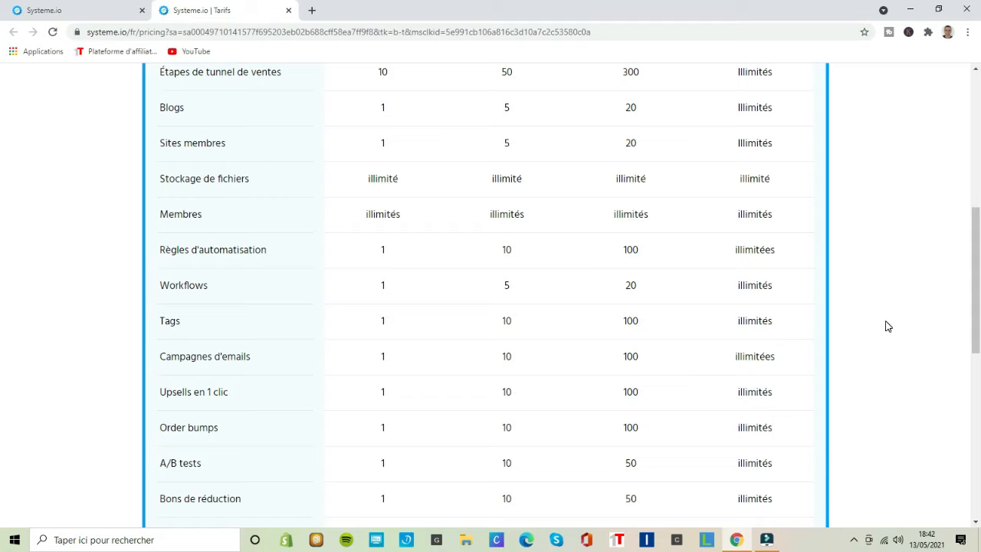
drag(976, 248, 977, 324)
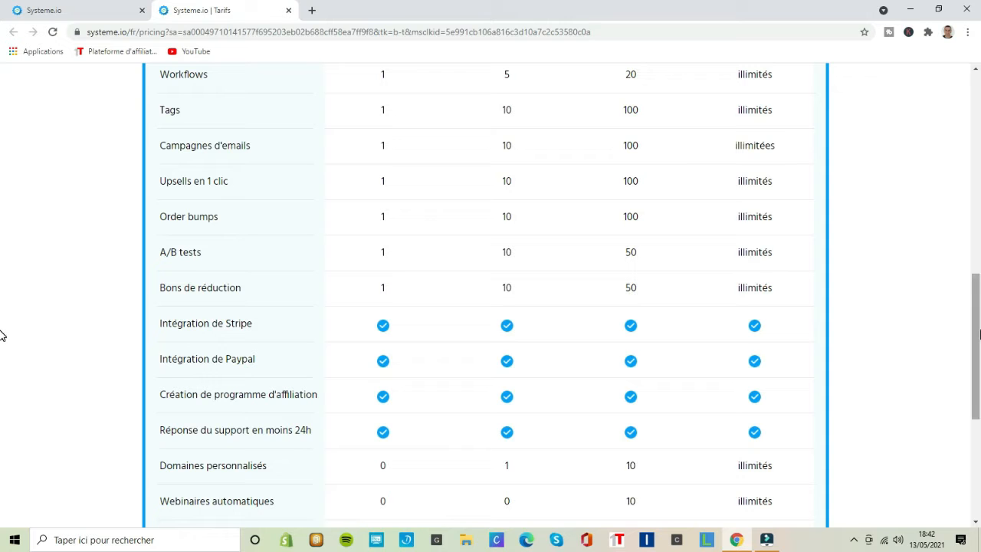
drag(980, 331, 977, 369)
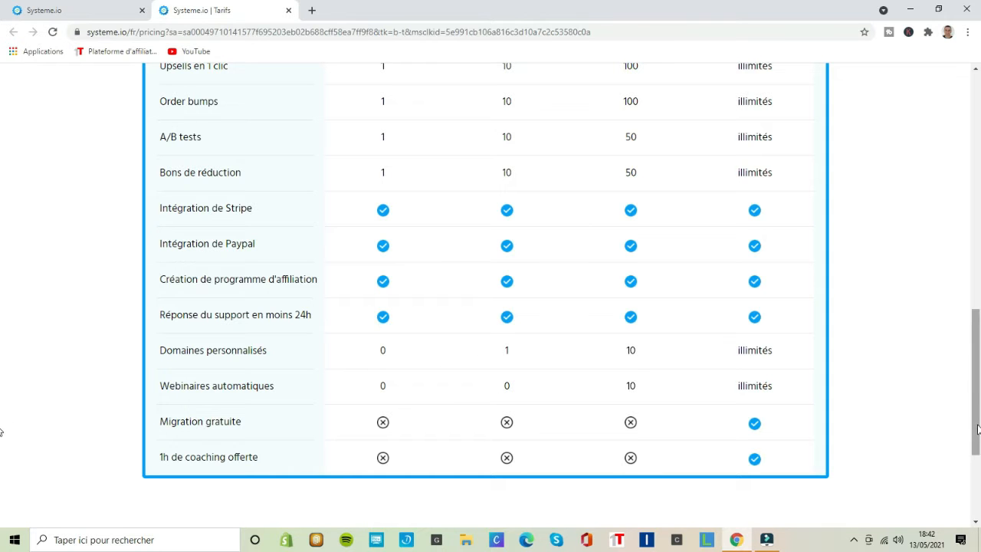
drag(978, 429, 978, 176)
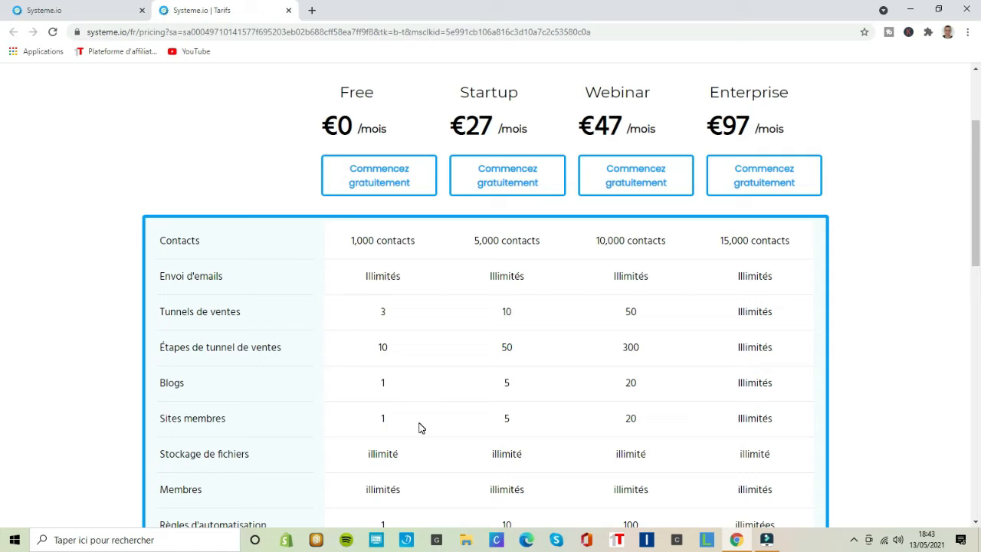
- Review the limits and included features of the Free plan in the pricing table
drag(975, 227, 972, 297)
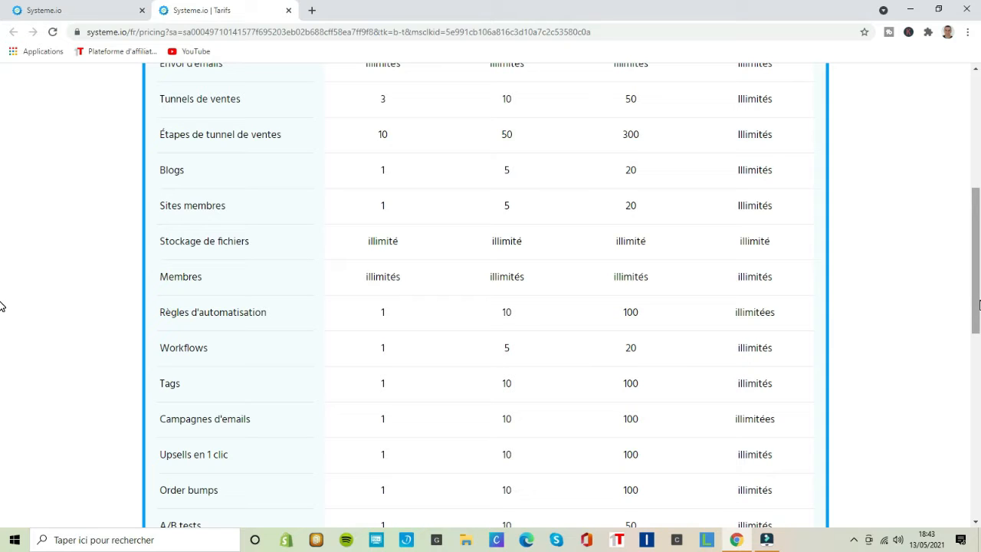
drag(977, 304, 979, 402)
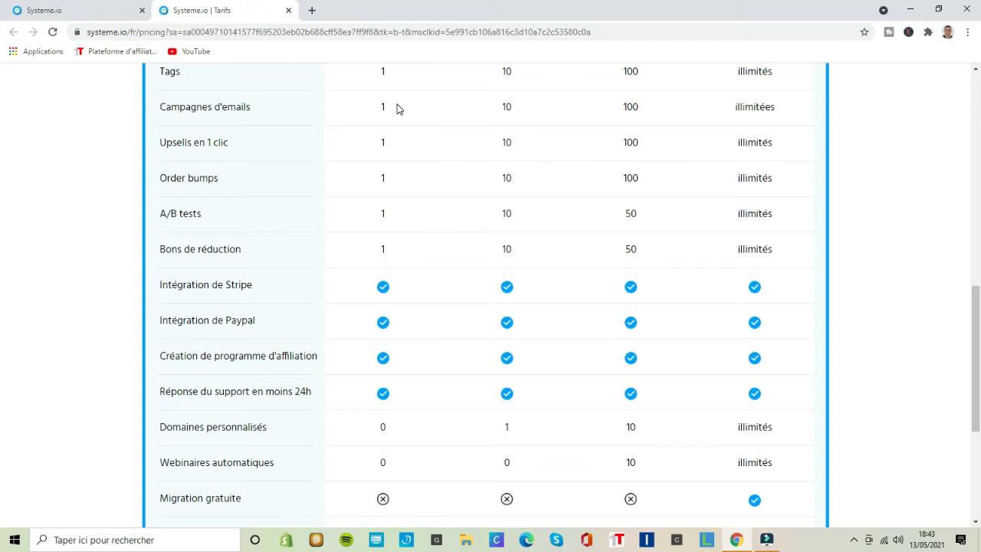
drag(976, 376, 978, 224)
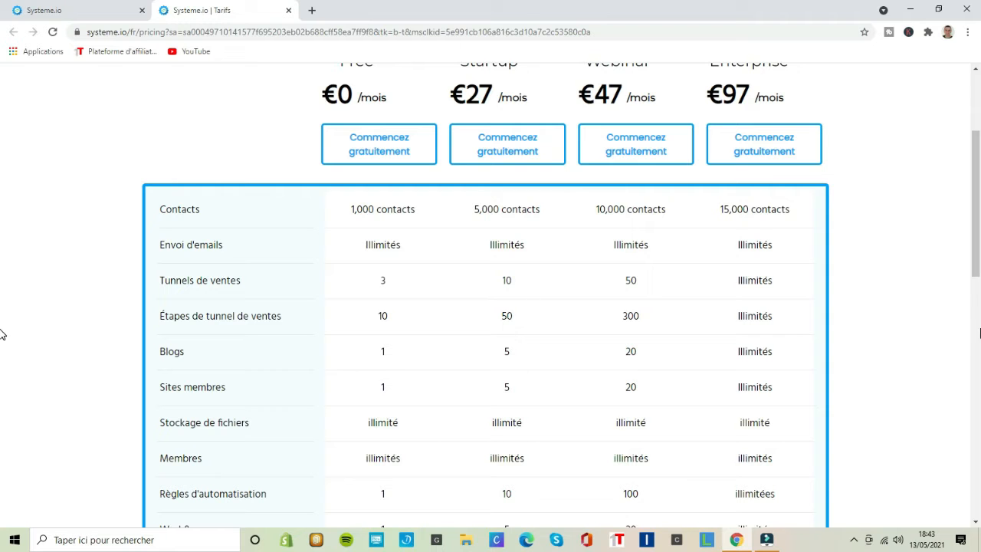
scroll(1, 299, down, 2)
scroll(3, 322, down, 4)
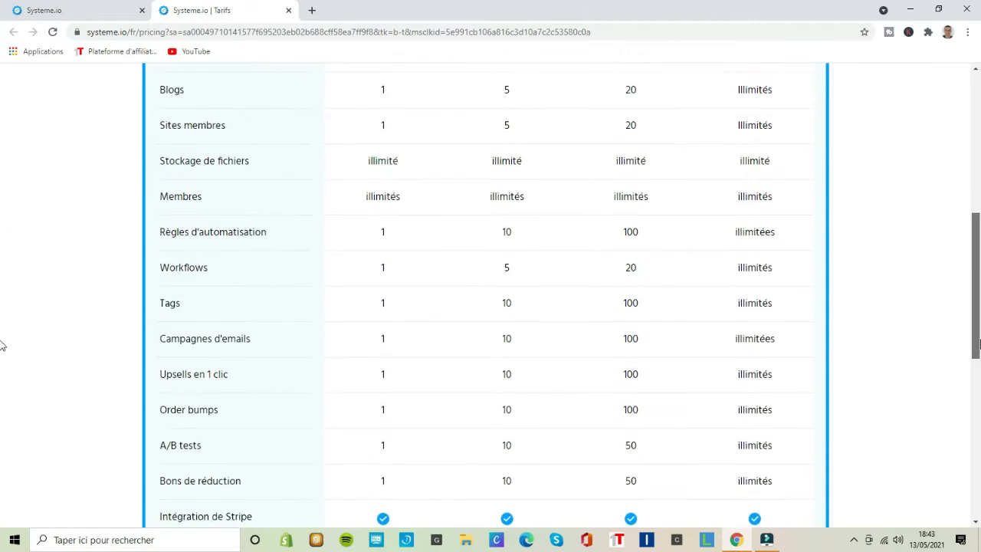
drag(975, 394, 976, 198)
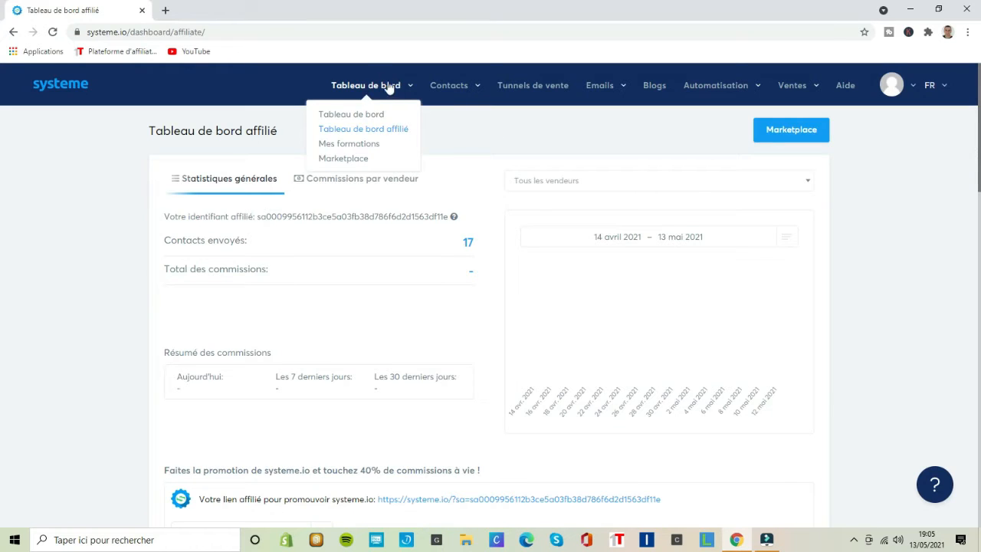
mouse_move(478, 93)
mouse_move(378, 87)
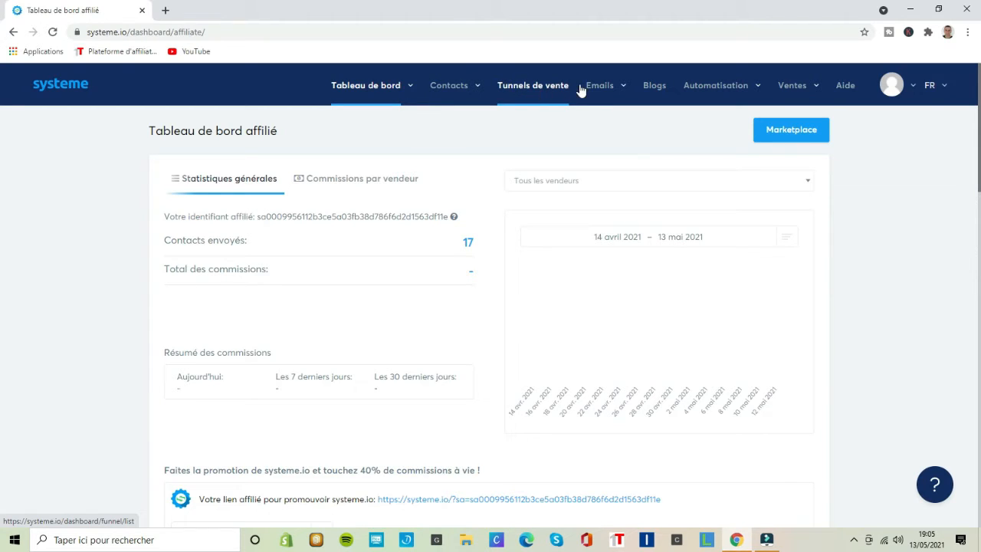
mouse_move(594, 90)
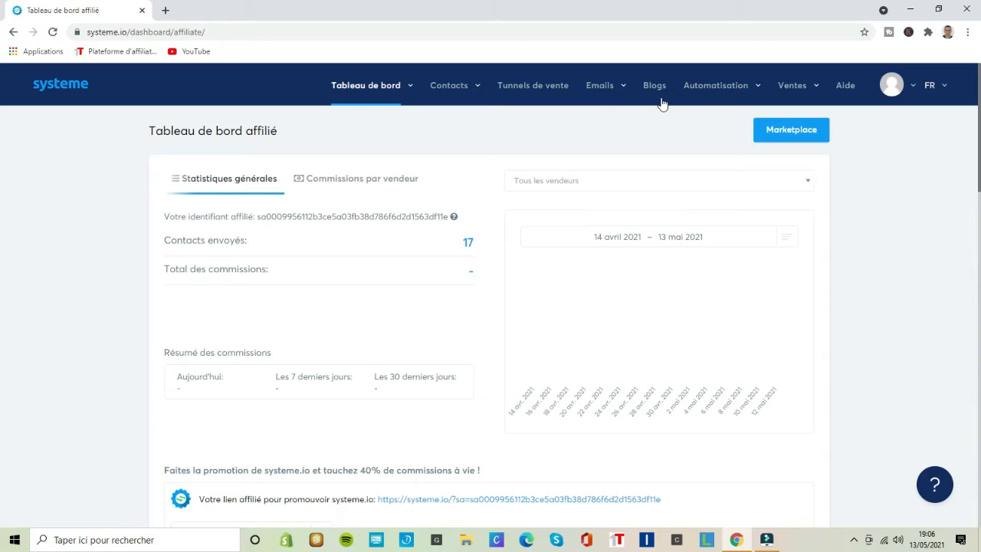
mouse_move(699, 92)
mouse_move(810, 96)
mouse_move(779, 98)
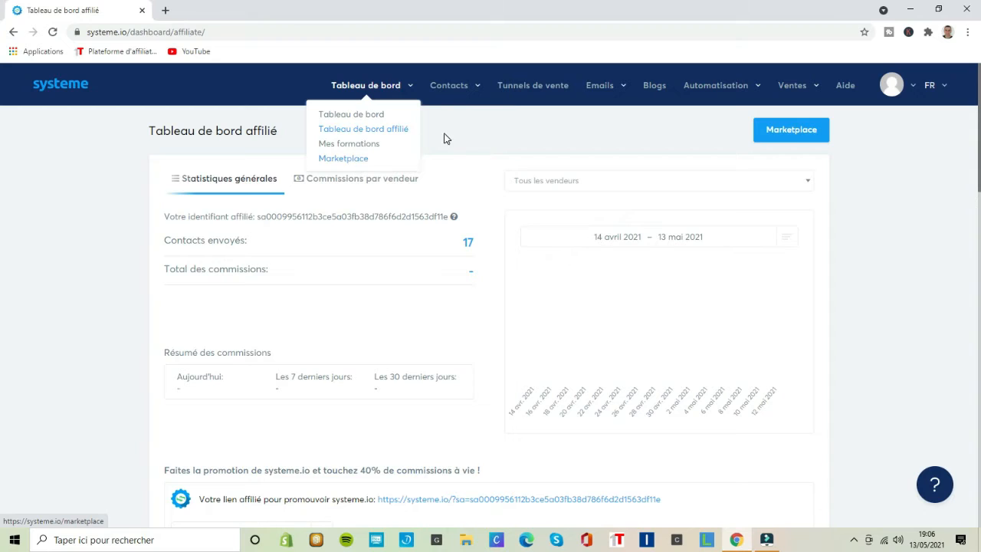
- Open the Marketplace offer "Jusqu'à 3000€ par mois en faisant du « copier -coller »" and view its affiliate promotion link
click(791, 132)
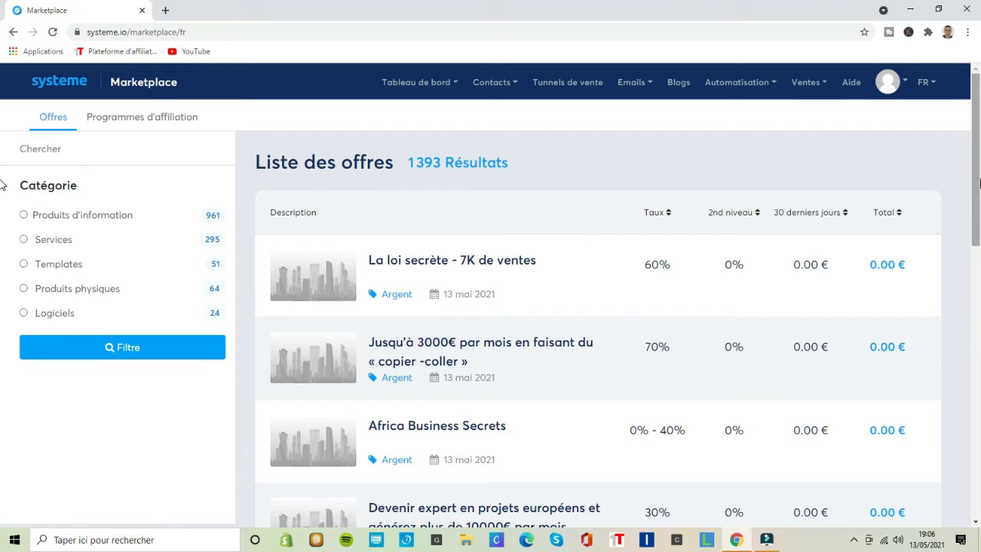
scroll(965, 230, down, 2)
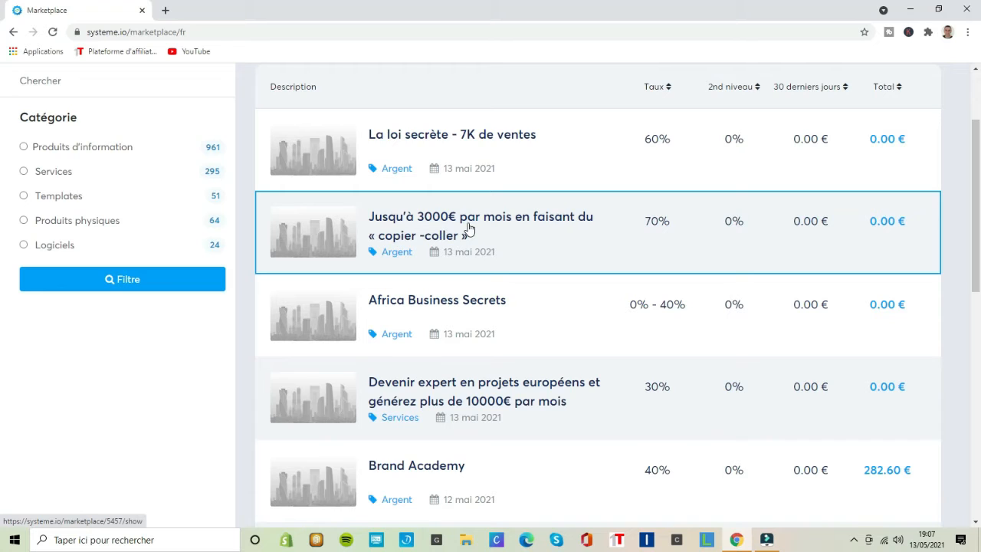
click(432, 227)
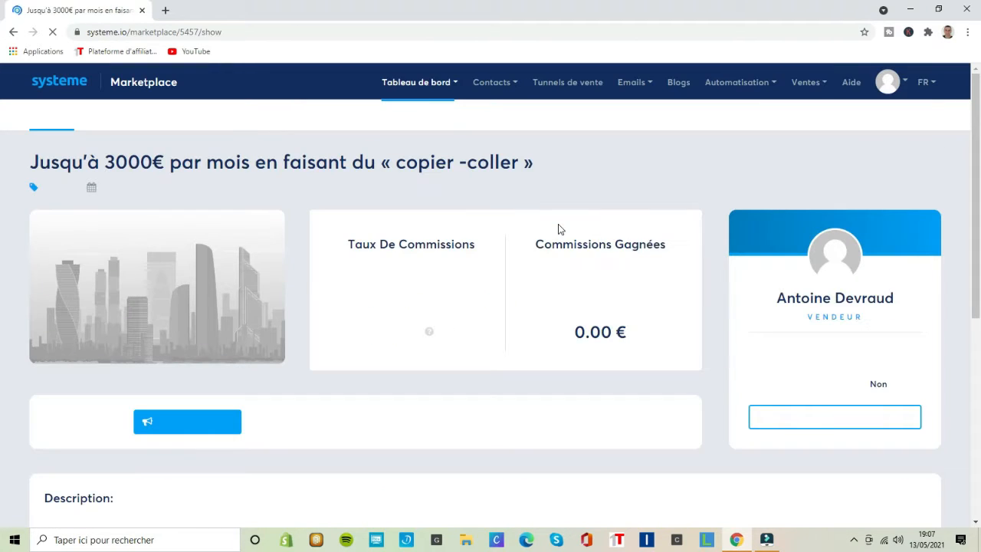
click(201, 423)
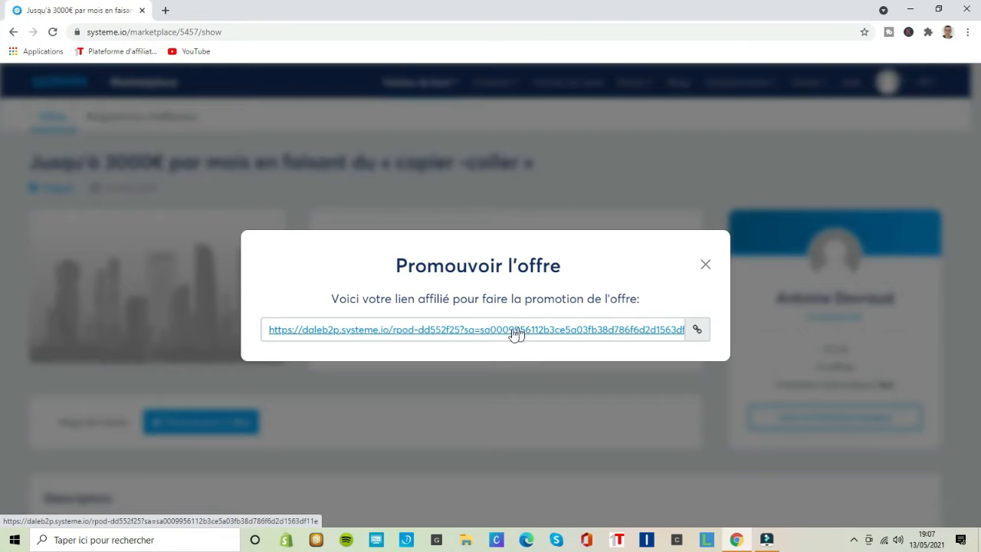
click(705, 266)
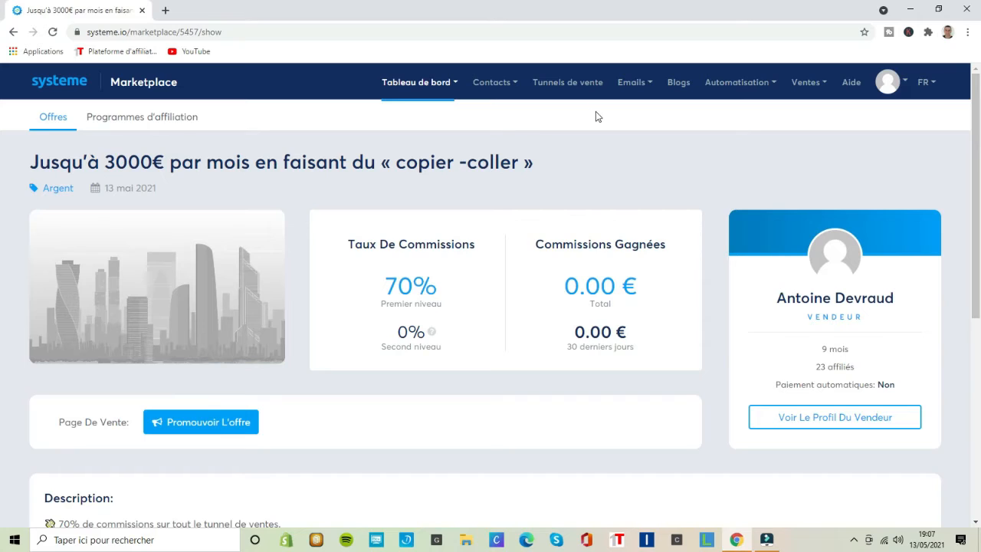
- Return to the affiliate dashboard and highlight the affiliate ID and the affiliate link for promoting systeme.io
click(429, 97)
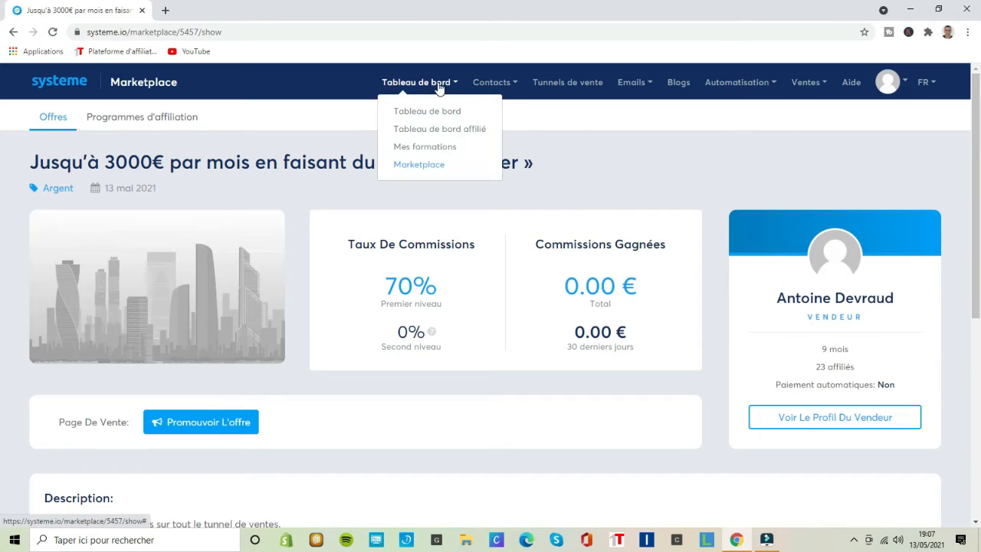
click(570, 86)
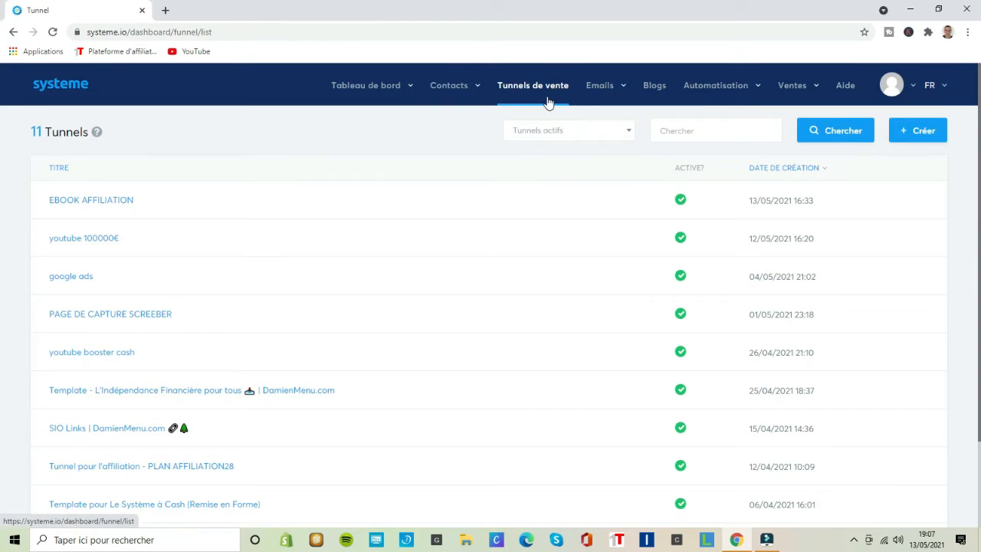
mouse_move(375, 96)
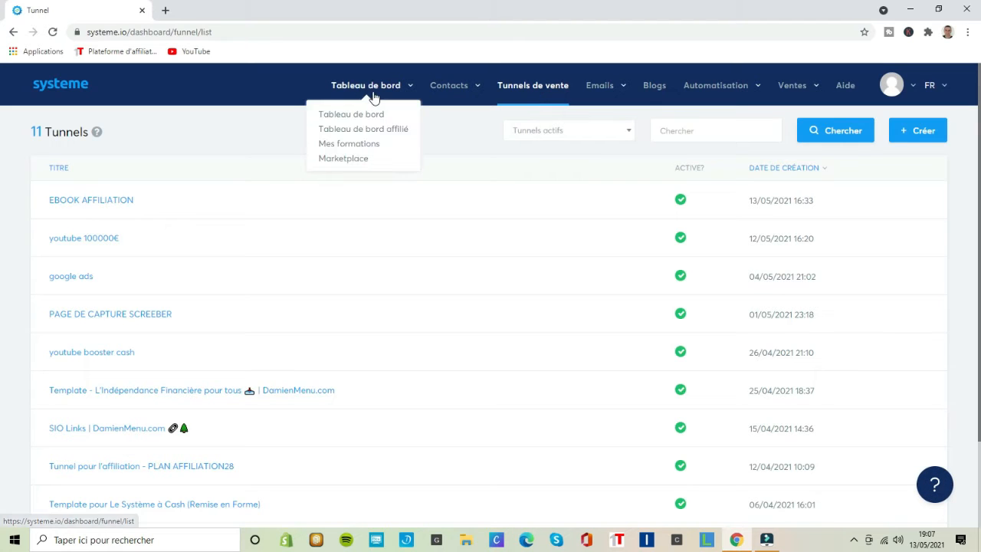
click(402, 136)
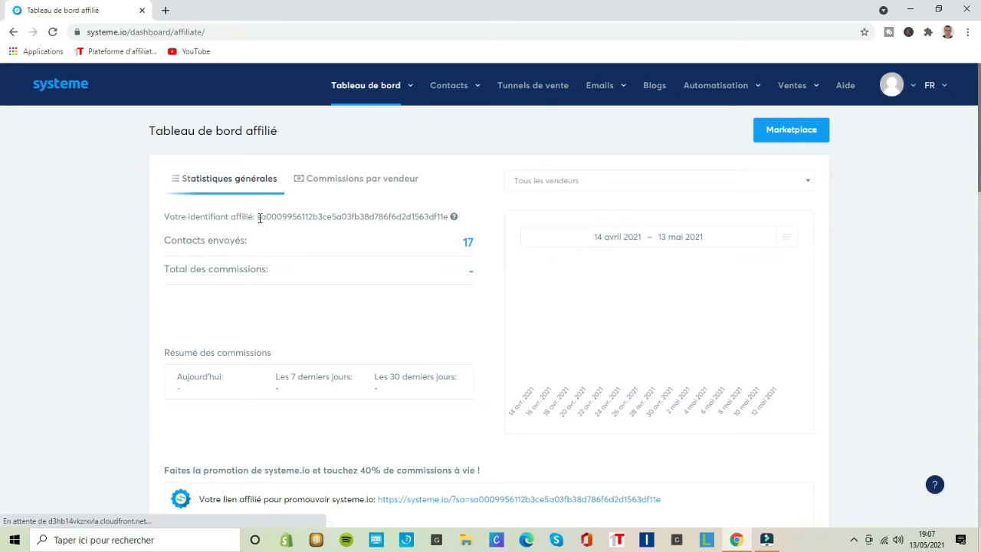
drag(258, 219, 455, 218)
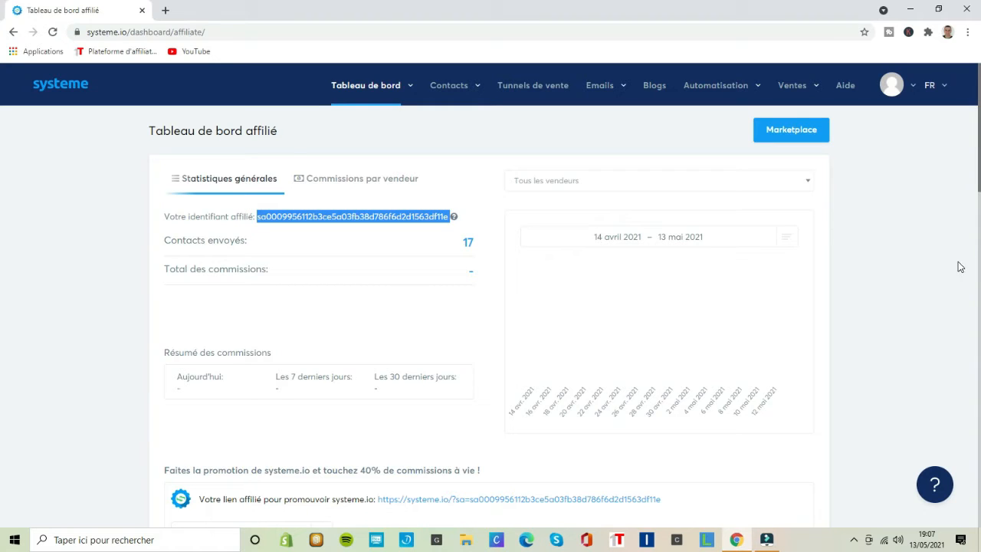
scroll(978, 165, down, 3)
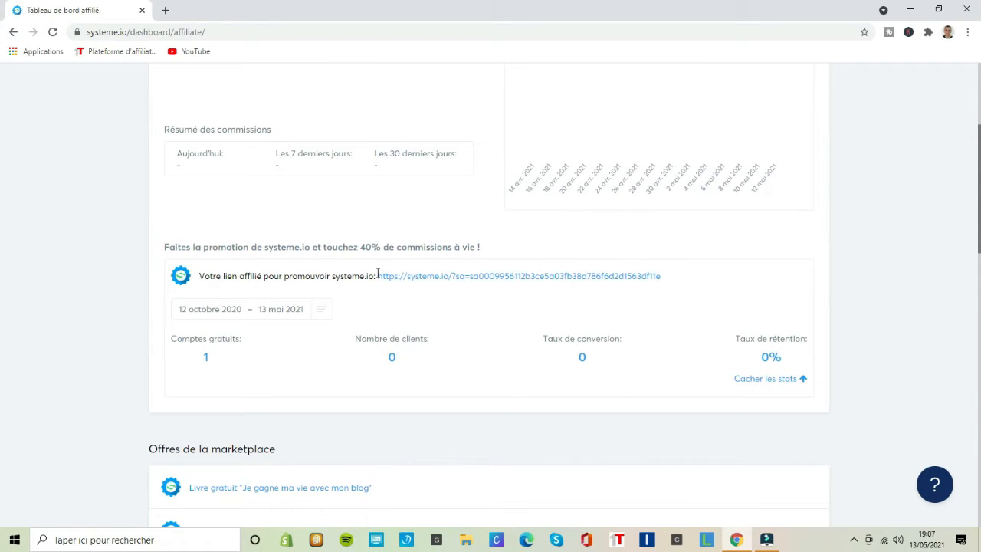
drag(376, 273, 687, 287)
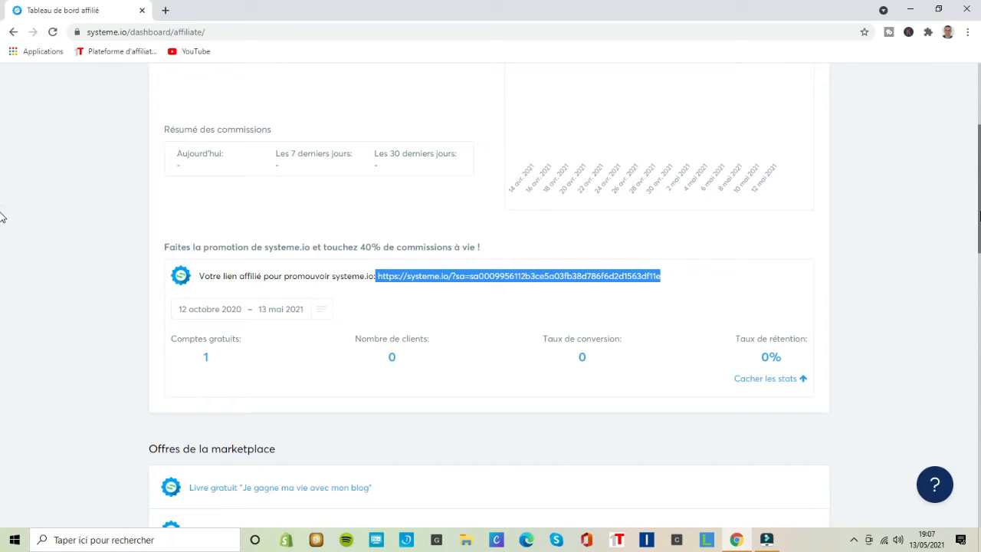
scroll(3, 212, down, 1)
scroll(2, 164, up, 4)
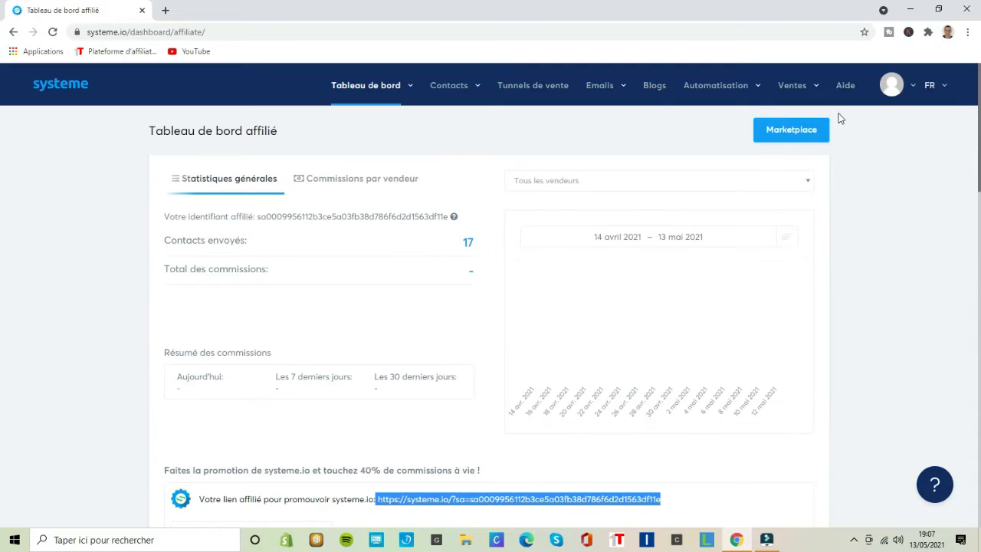
- Create a sales funnel named "test" of the type "Construisez votre audience", with Euro as its currency
click(542, 89)
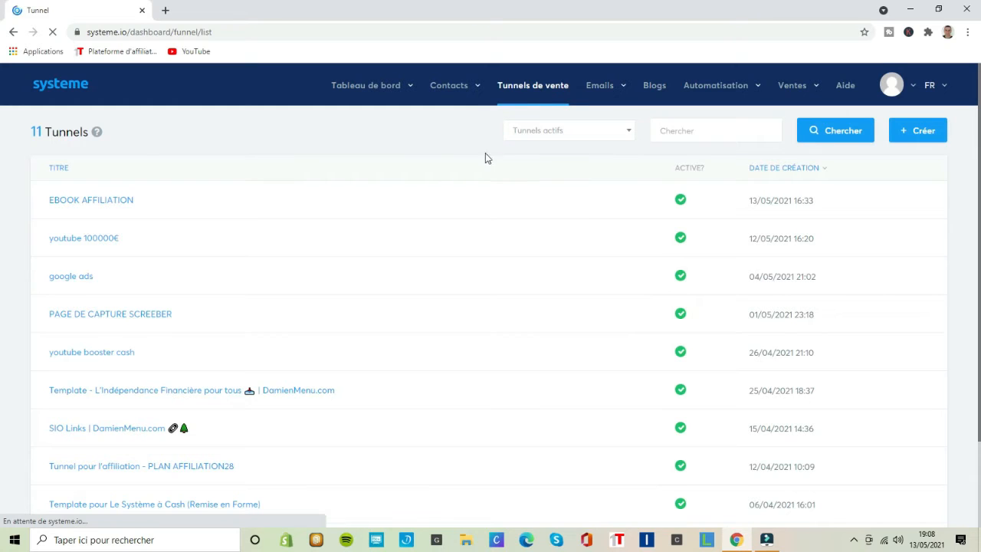
click(916, 131)
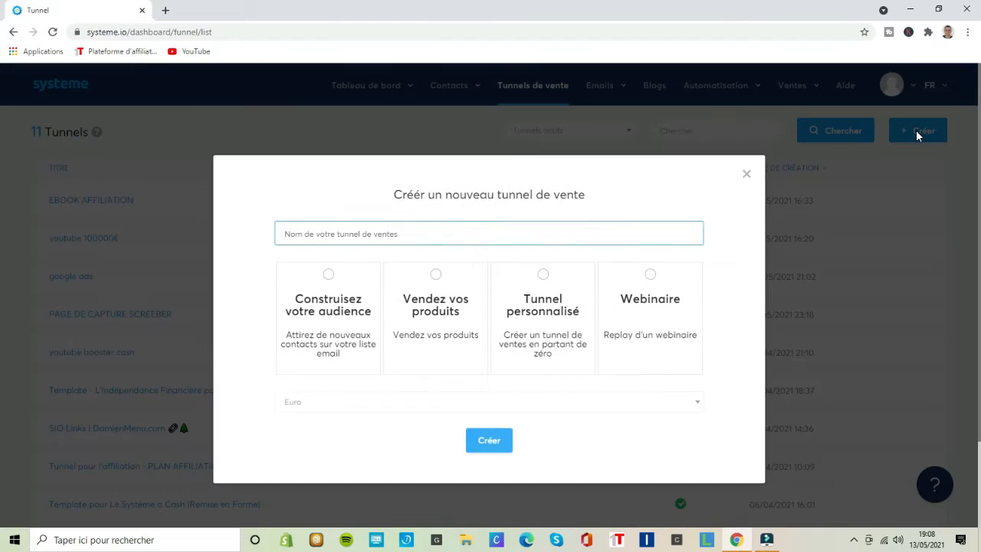
text(test)
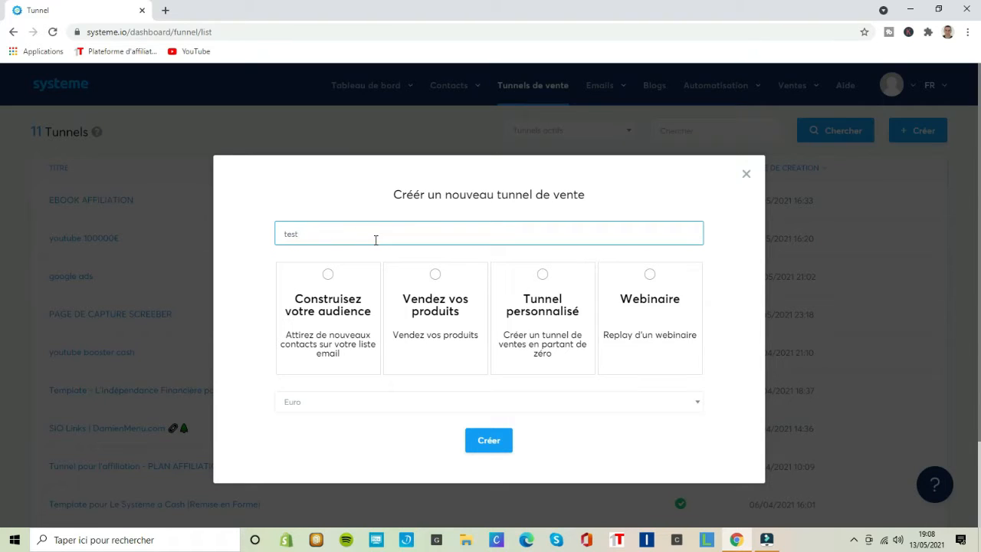
click(487, 442)
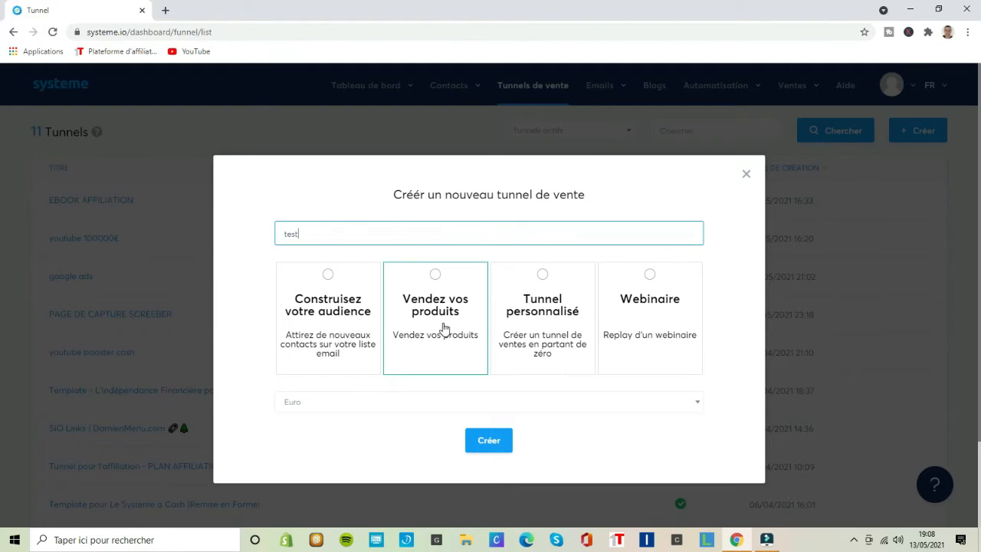
click(328, 276)
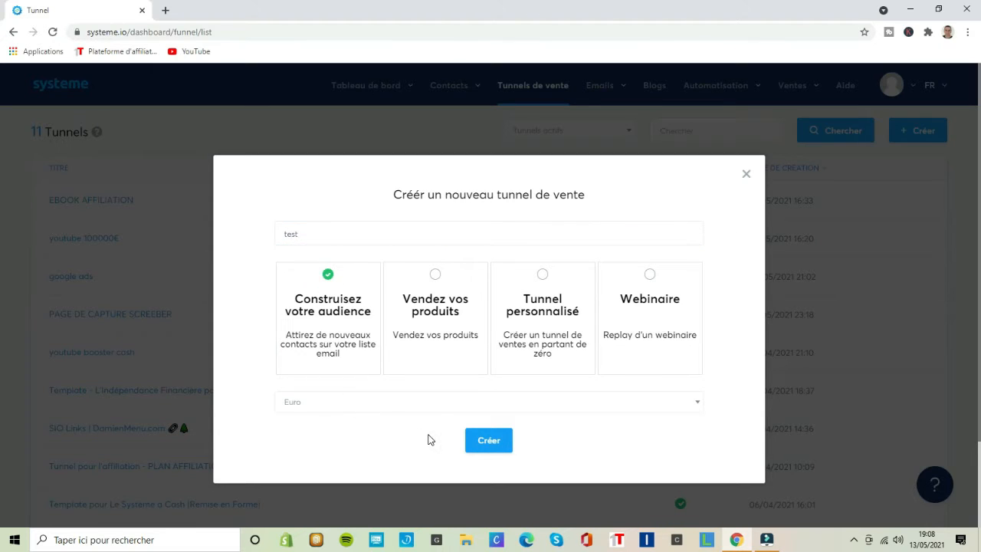
click(488, 445)
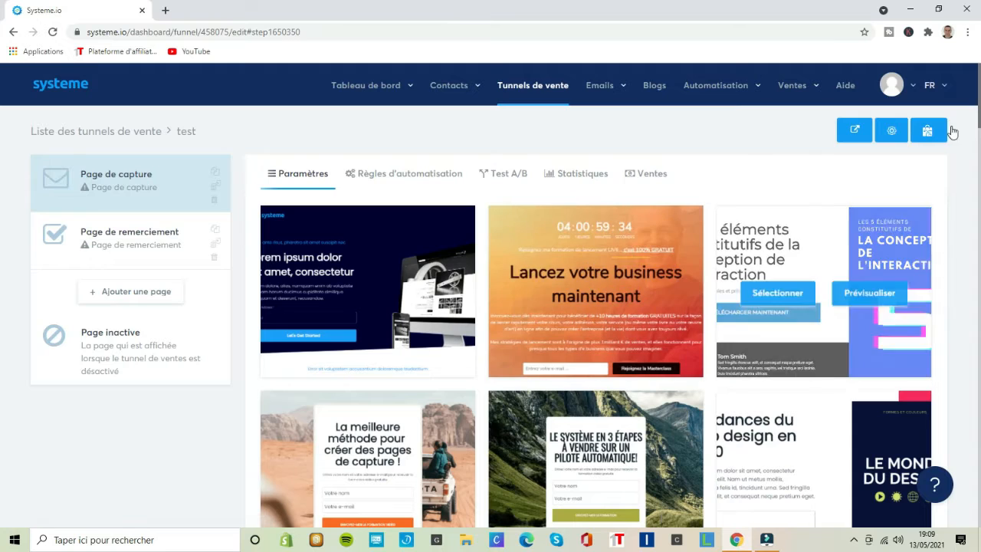
- Browse the capture page templates and preview the "Pareto Summit Resources" template, closing the preview when done
scroll(2, 164, down, 10)
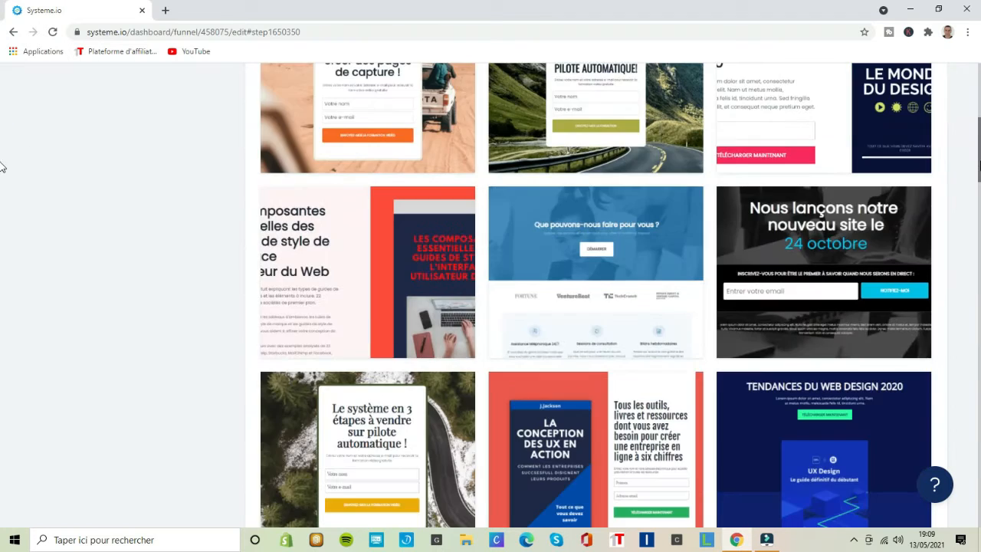
scroll(3, 230, down, 9)
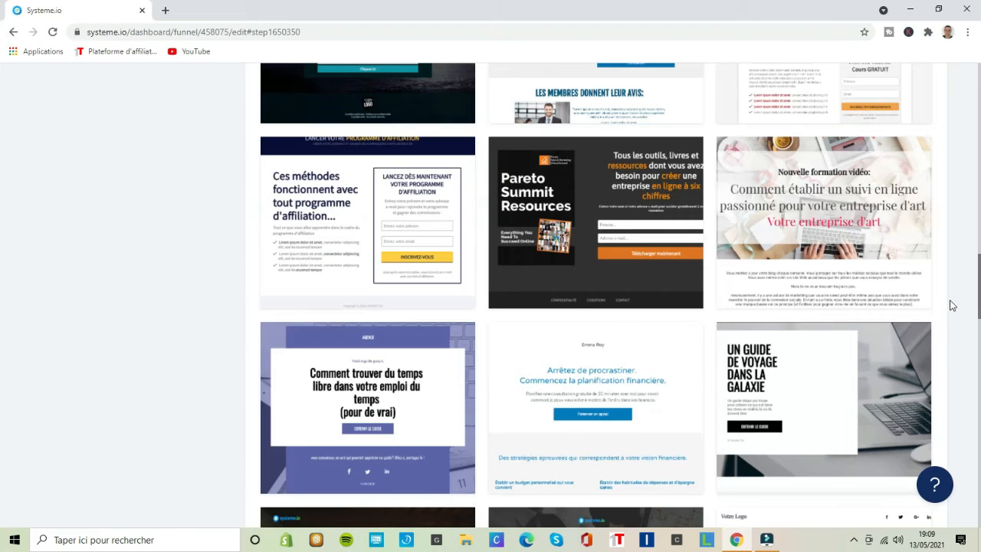
scroll(2, 312, down, 2)
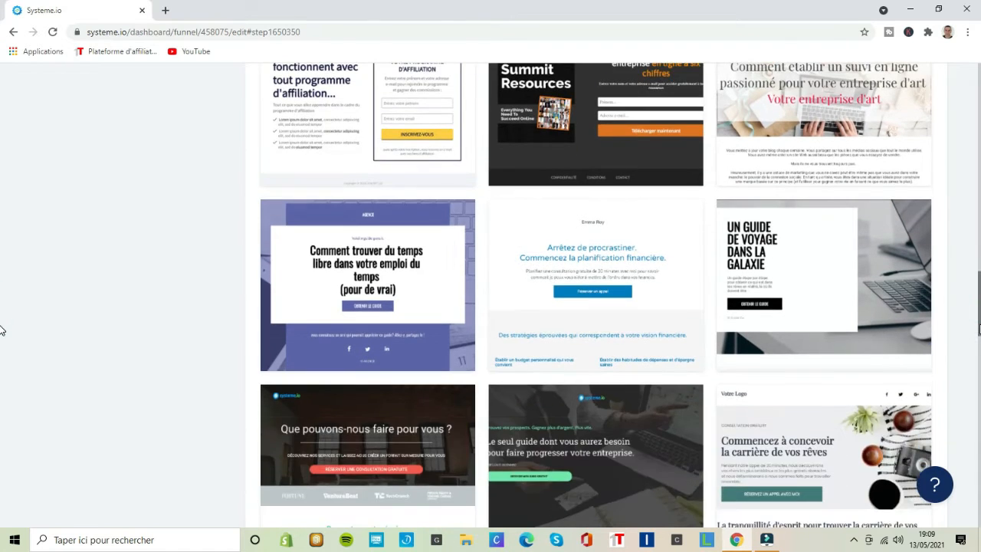
scroll(3, 307, up, 4)
scroll(3, 292, down, 1)
scroll(2, 287, up, 2)
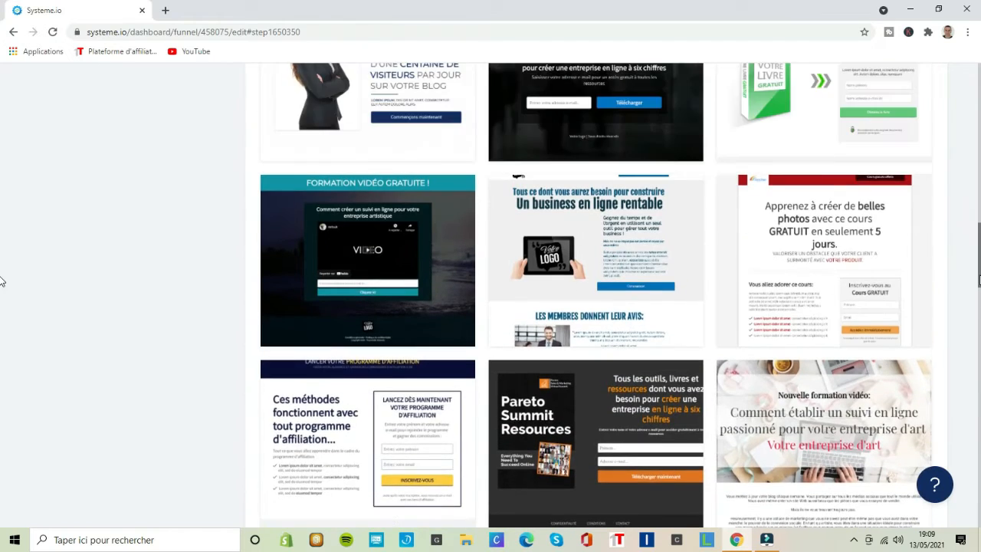
scroll(3, 285, down, 1)
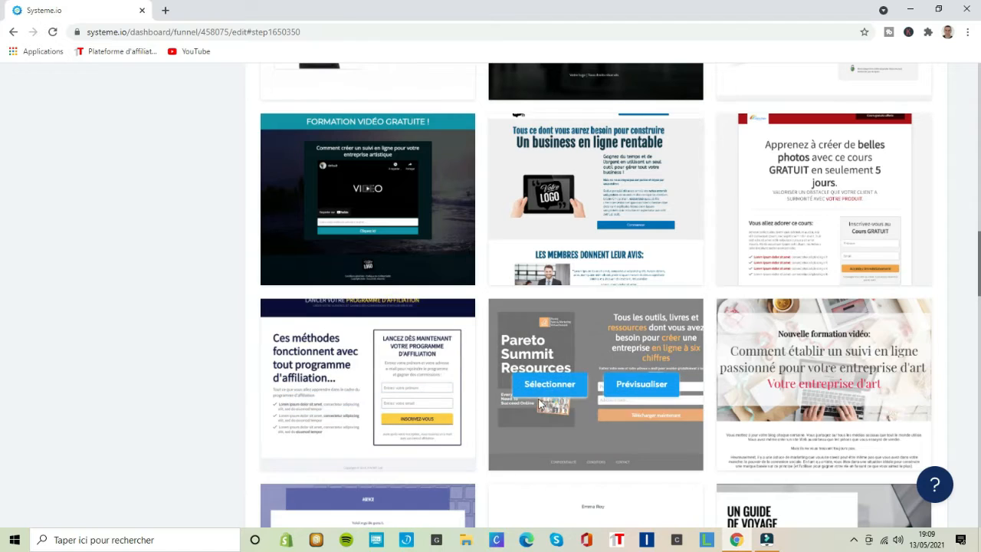
click(654, 386)
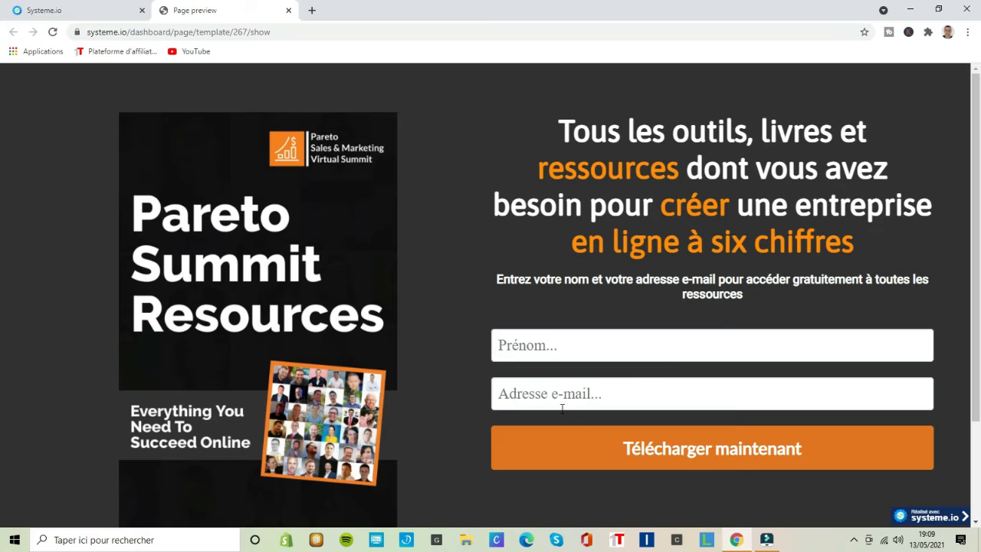
click(289, 10)
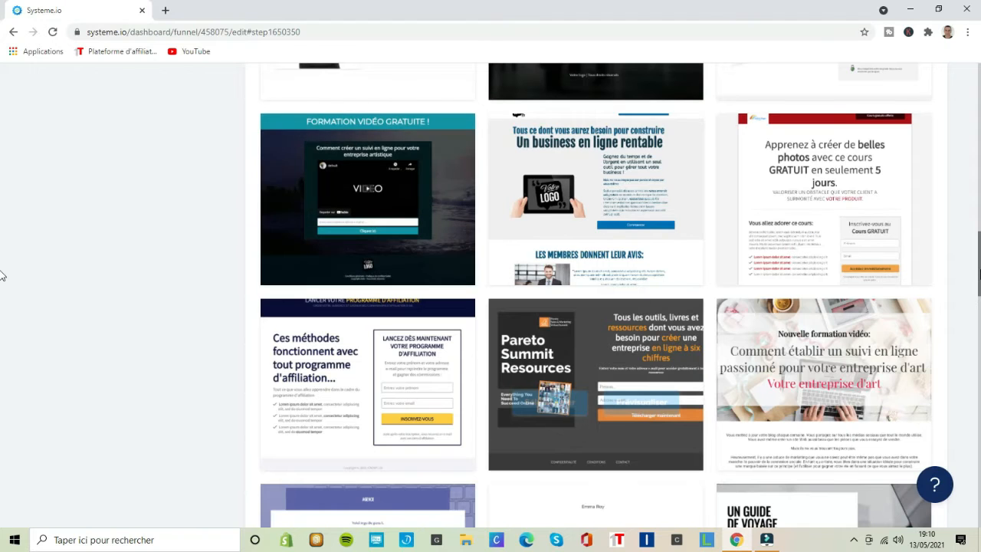
- Preview the forest-road template "Le système en 3 étapes à vendre sur un pilote automatique !" and return to the template gallery
drag(979, 273, 975, 174)
scroll(974, 175, up, 1)
scroll(974, 174, down, 1)
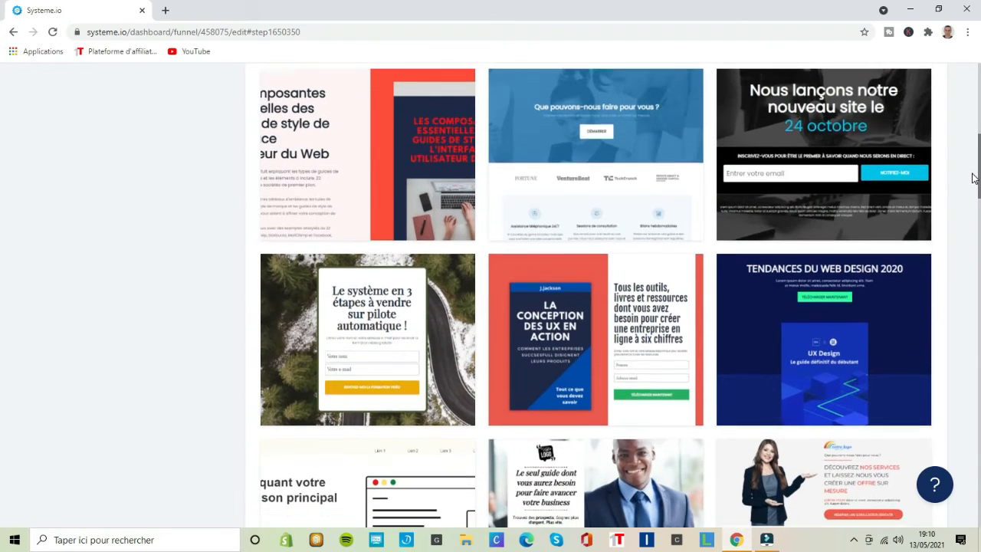
mouse_move(368, 351)
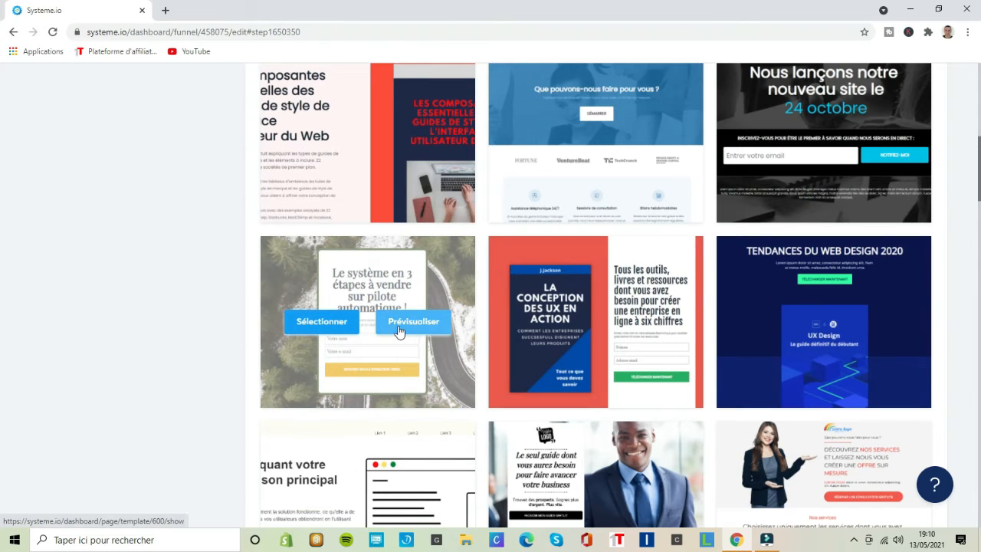
click(398, 330)
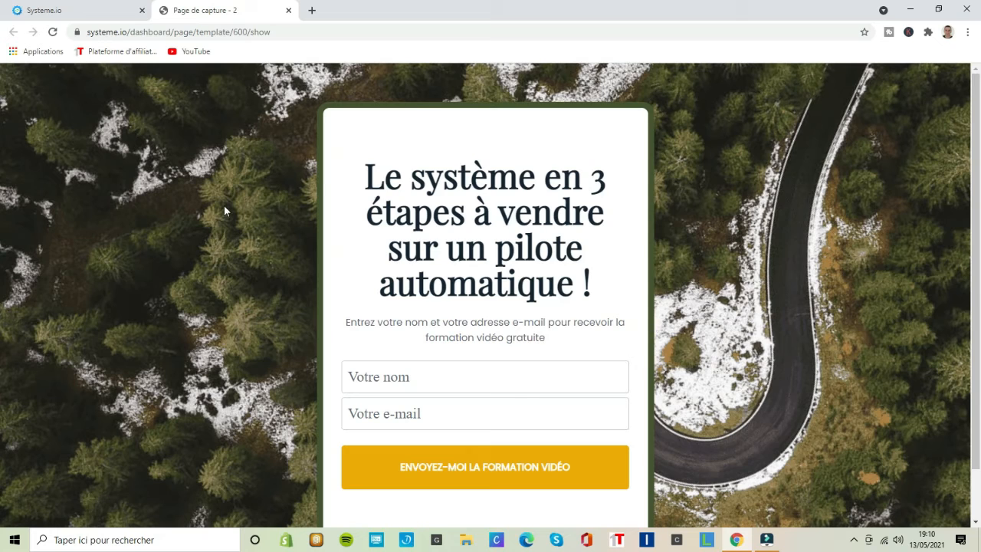
click(288, 10)
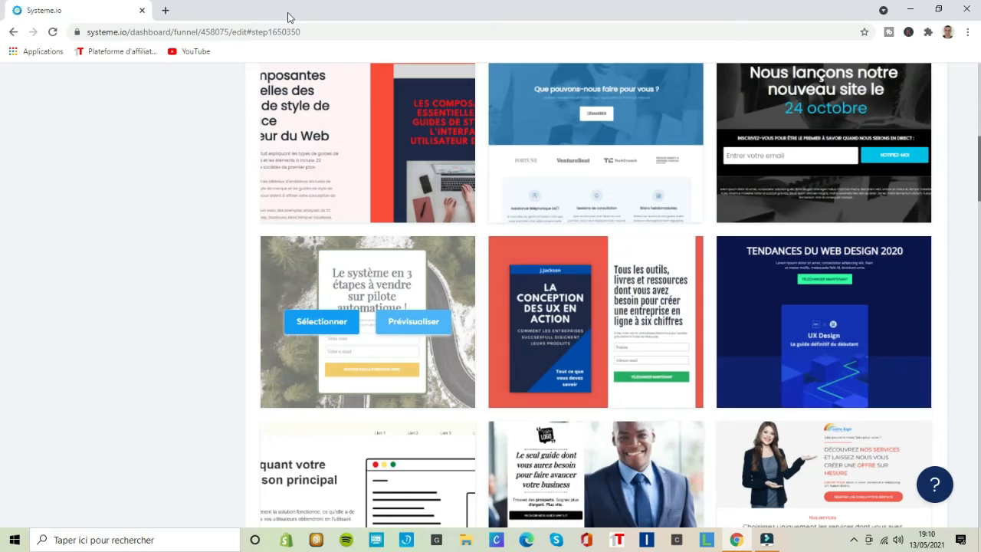
- Choose the snowy forest-road template for the capture page and briefly view the published page
mouse_move(331, 304)
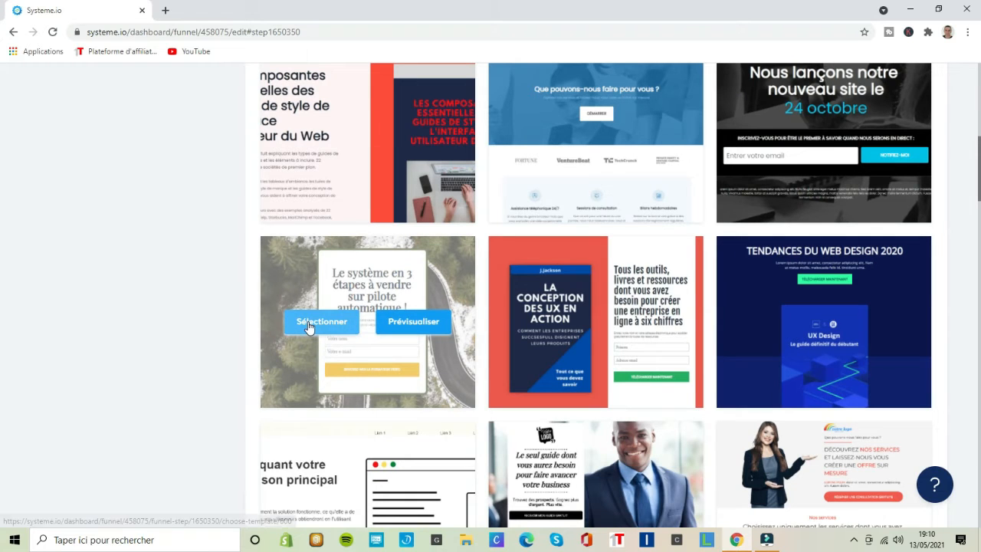
click(309, 325)
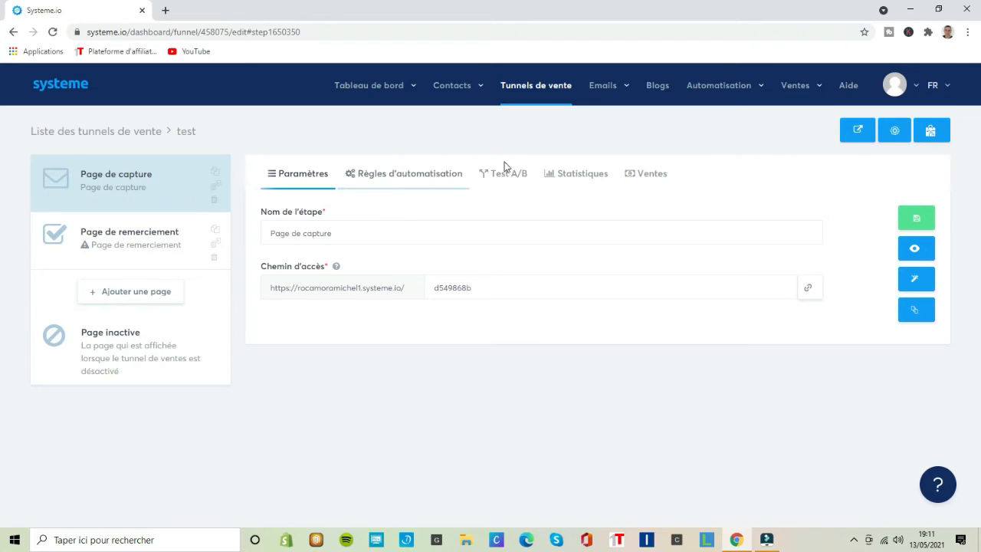
click(917, 249)
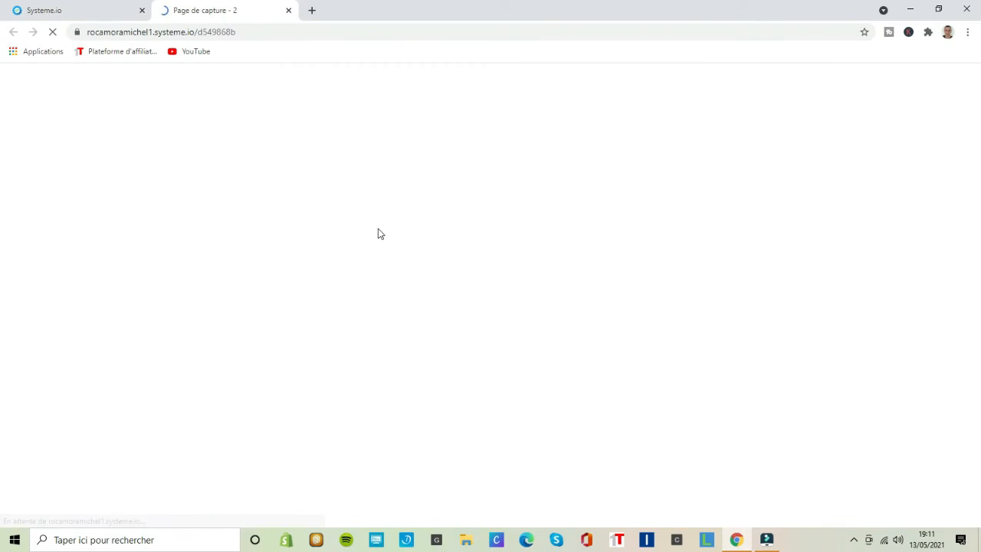
click(288, 10)
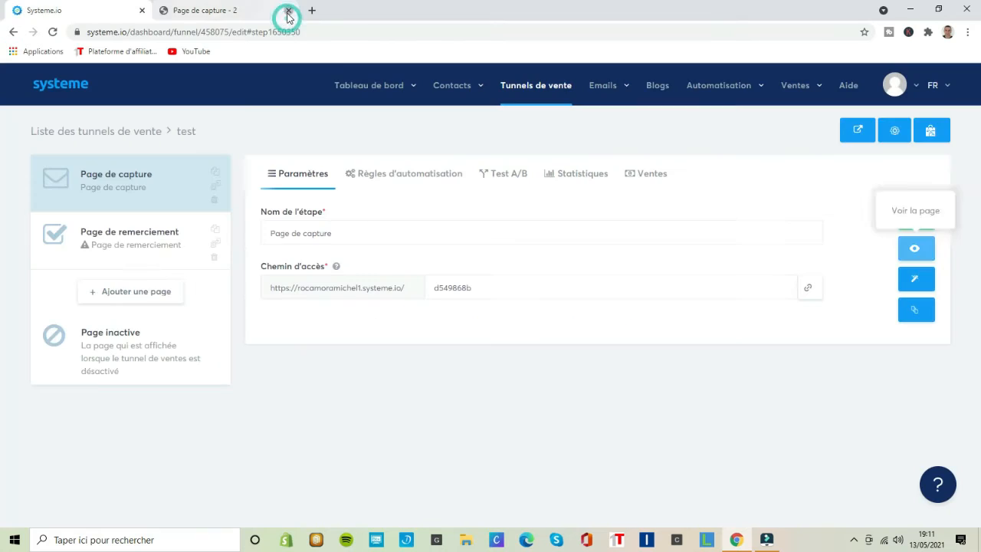
- Open the capture page in the page editor and replace its headline with "RECUPERE TON EBOOK"
click(924, 283)
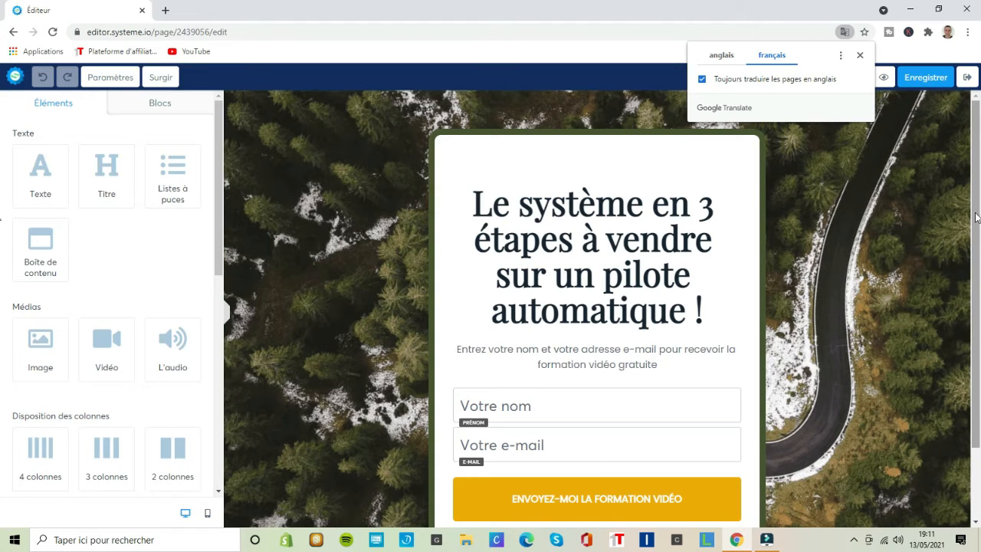
drag(977, 218, 975, 248)
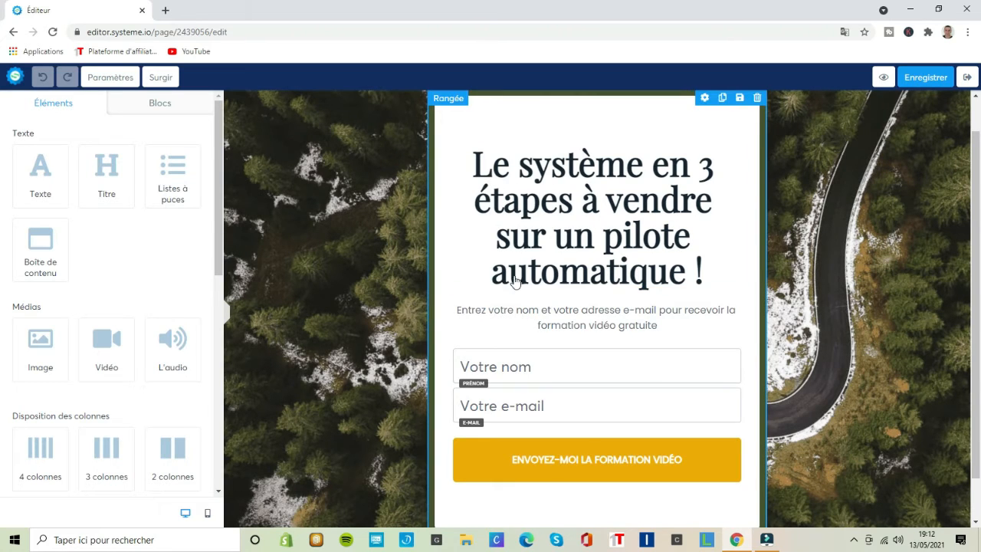
double_click(475, 167)
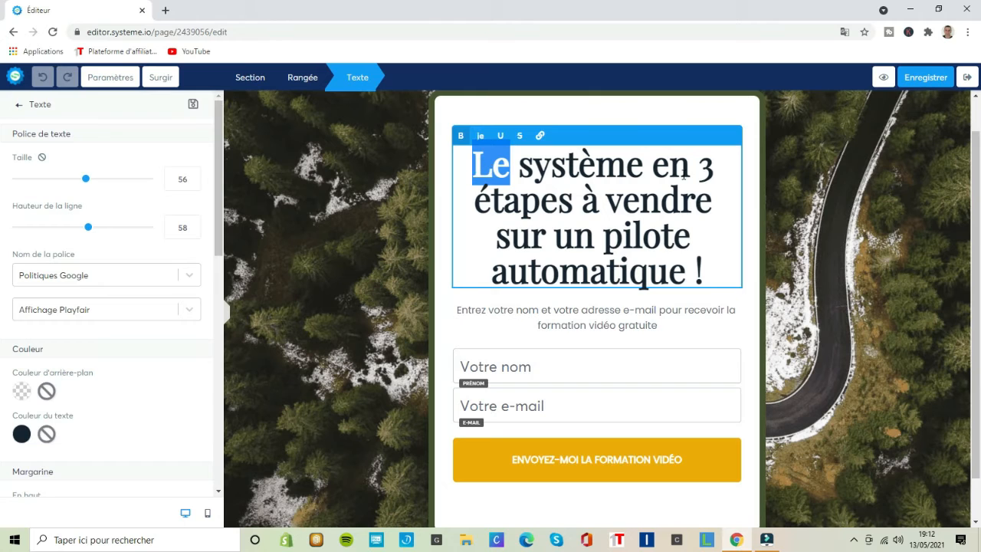
drag(717, 273, 463, 164)
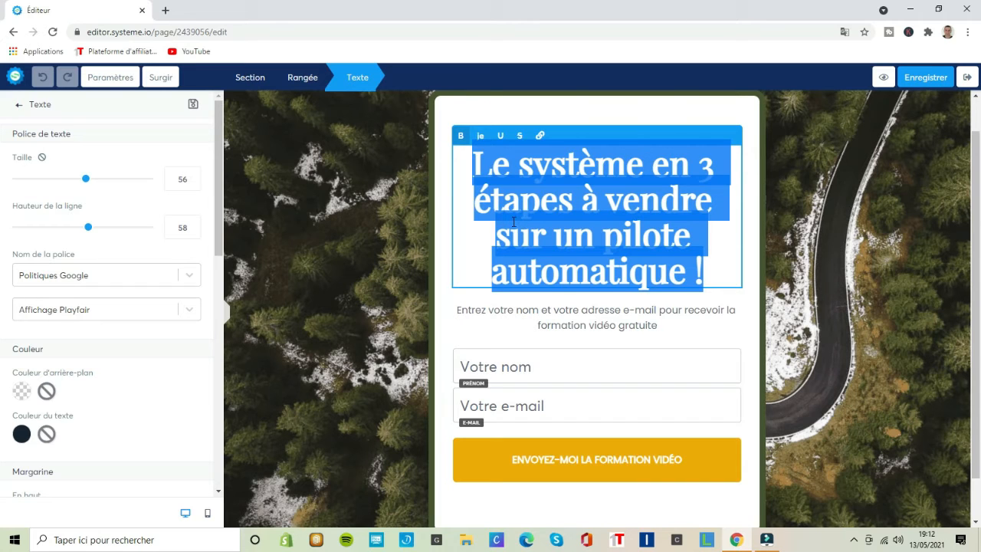
text(R)
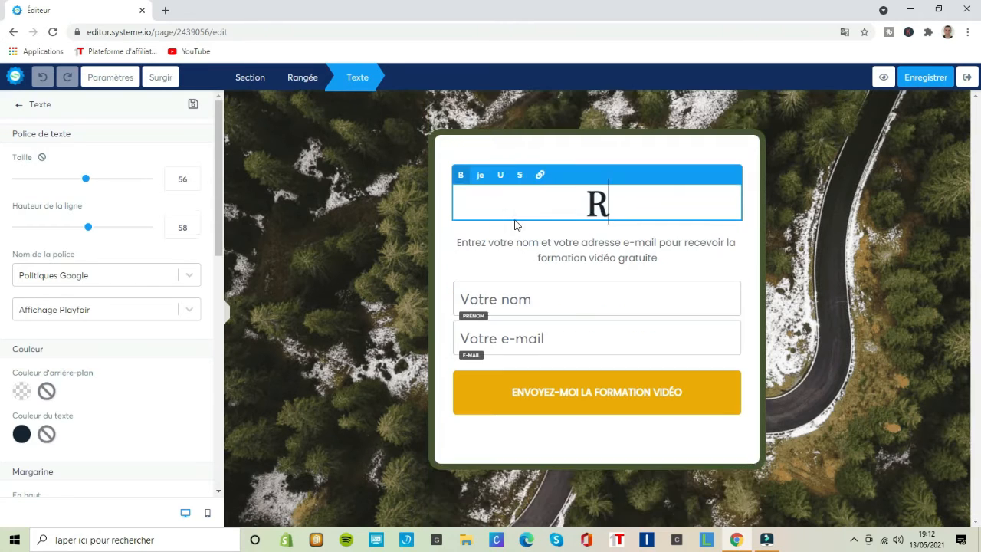
key(Caps_Lock)
text(ECU)
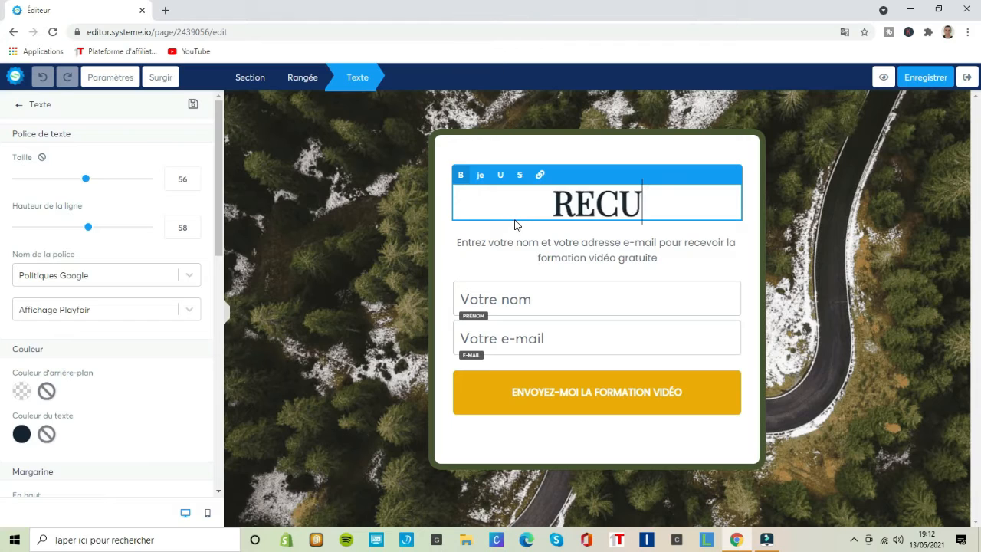
text(PERE)
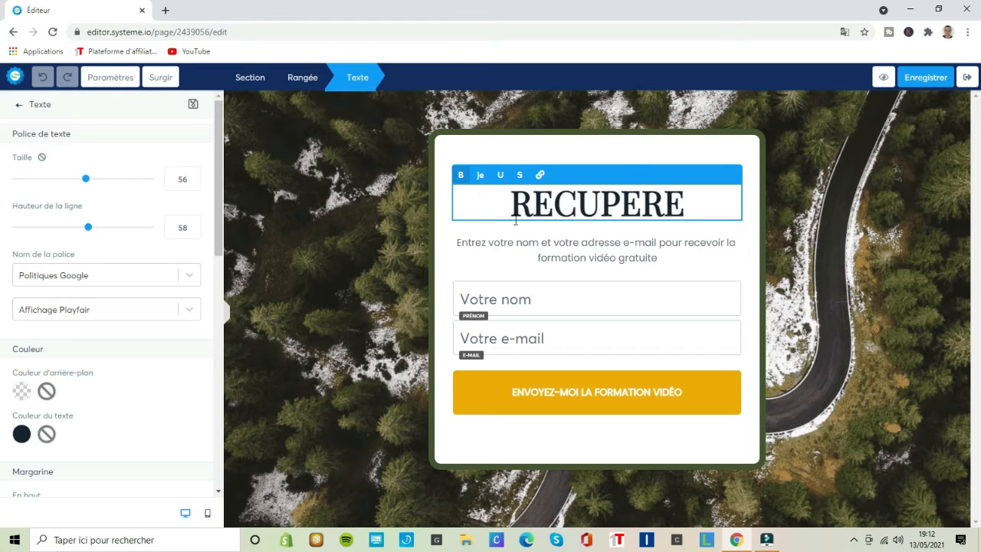
text( TON E)
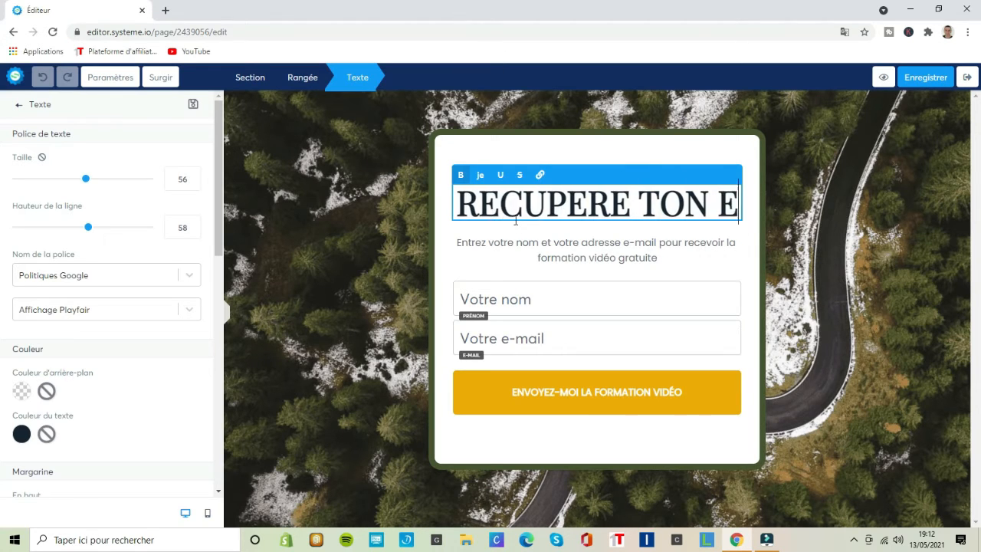
text(BOOK)
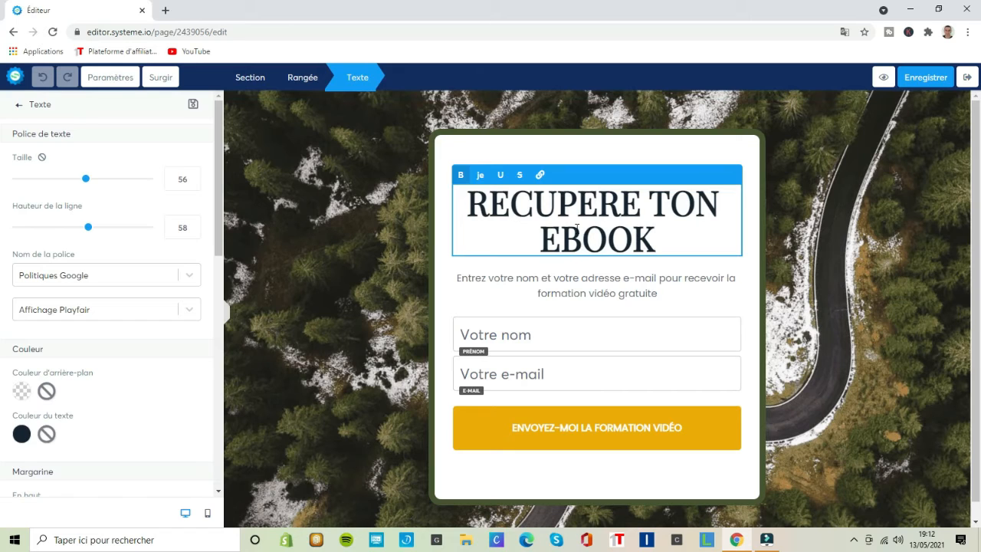
- Replace "la formation vidéo gratuite" in the text under the headline with "ton e-book gratuitement"
click(549, 281)
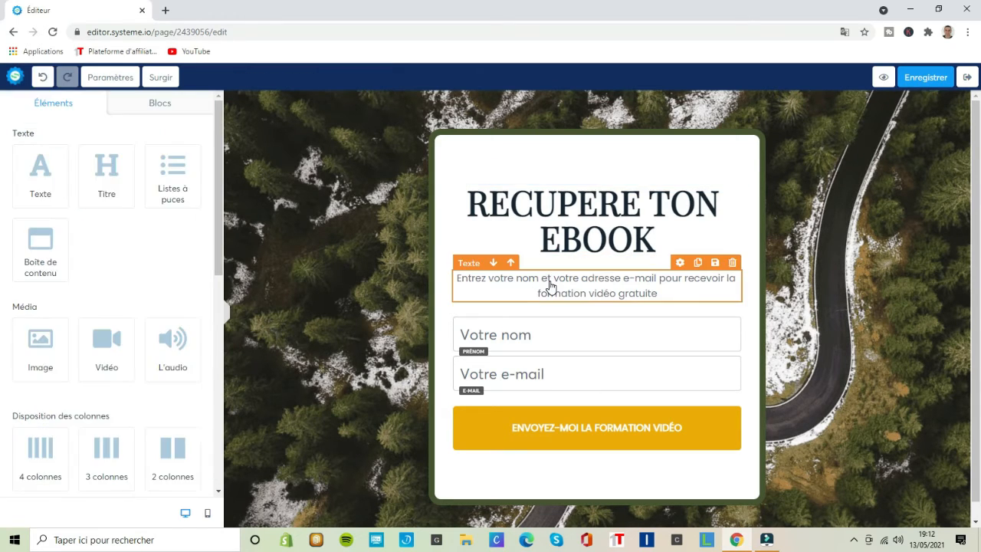
click(665, 293)
click(665, 291)
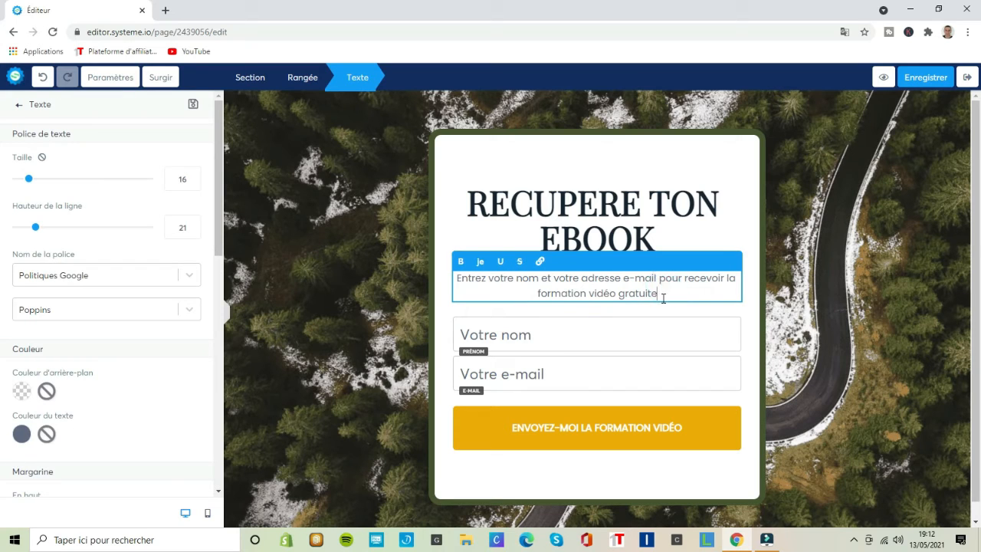
drag(670, 294, 721, 282)
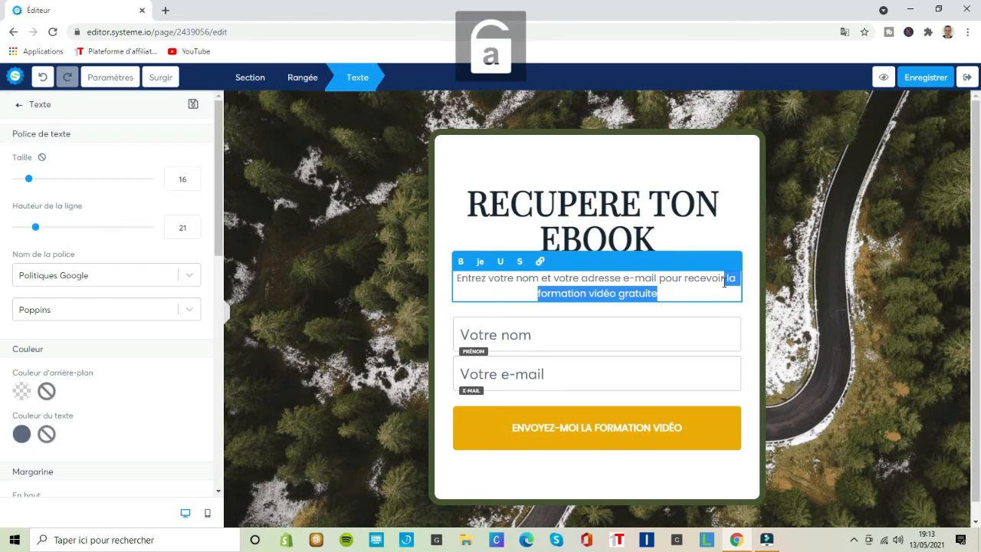
text(ton e-)
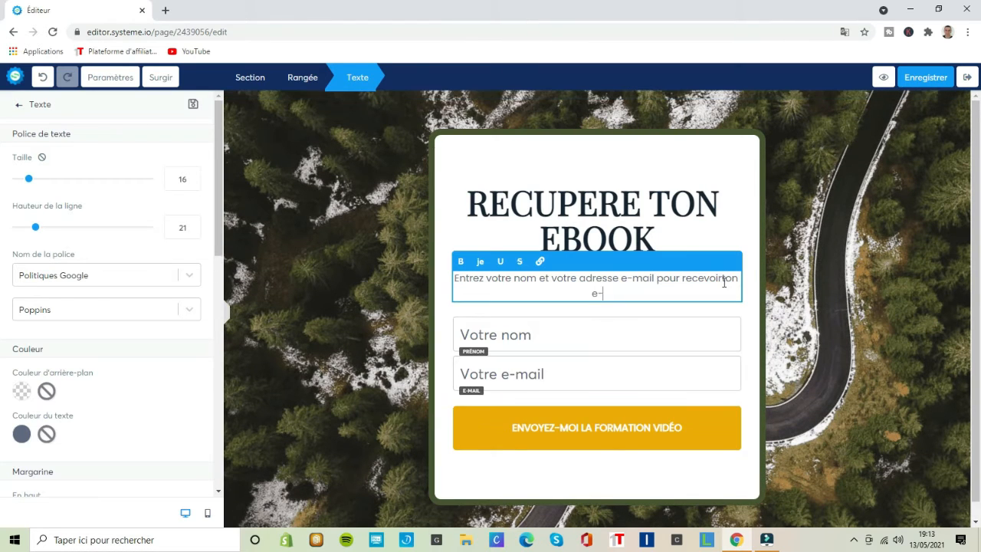
text(book gratuitement)
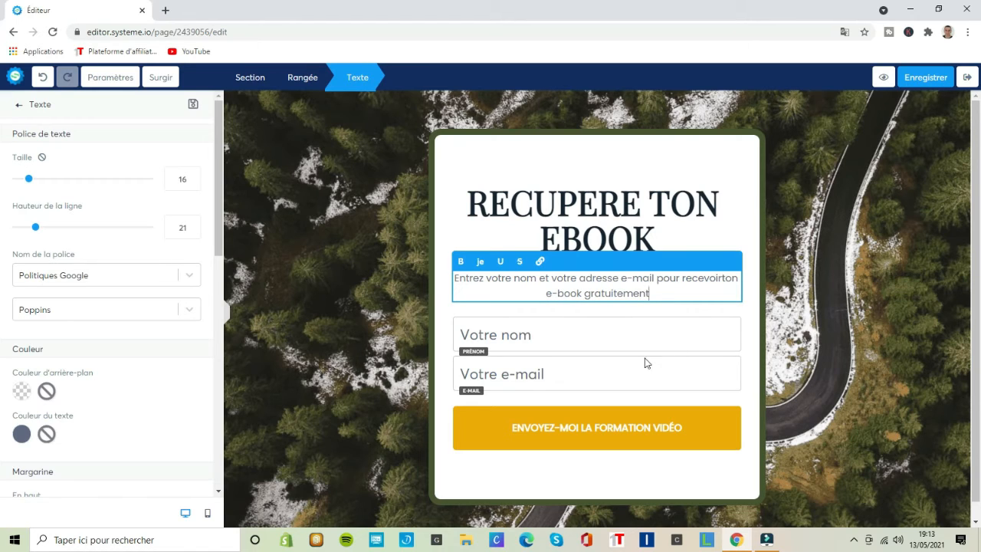
- Delete the "Votre nom" form field from the capture page and accept the deletion
click(560, 336)
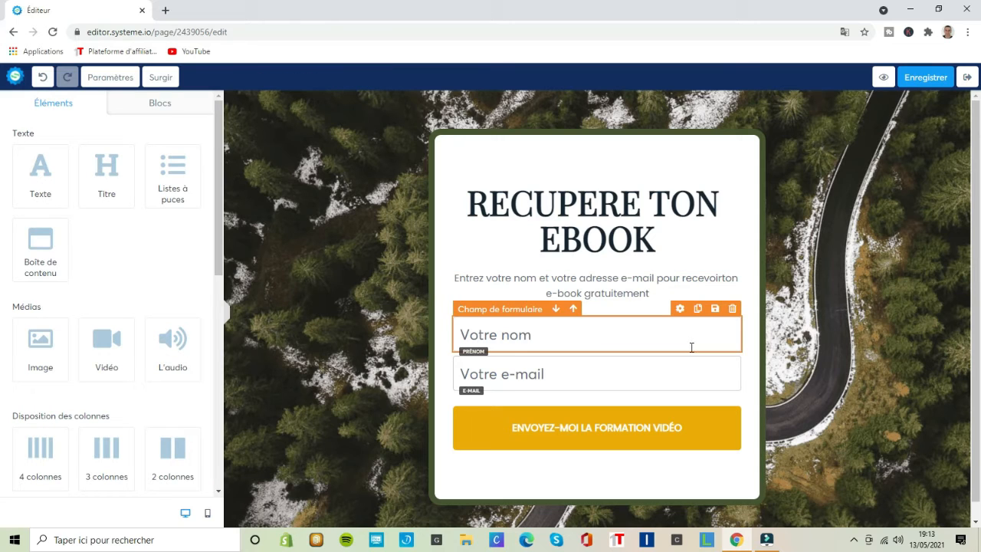
click(733, 310)
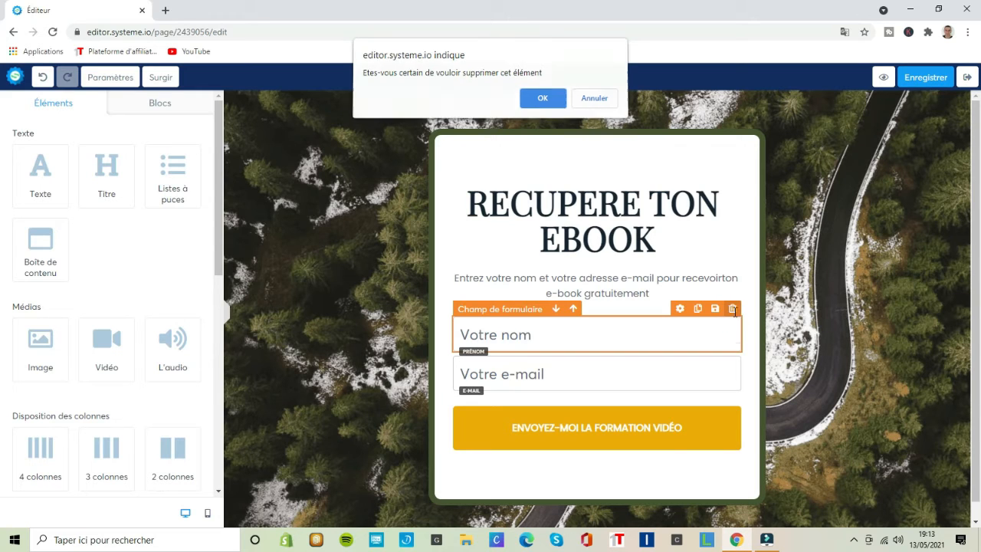
key(Return)
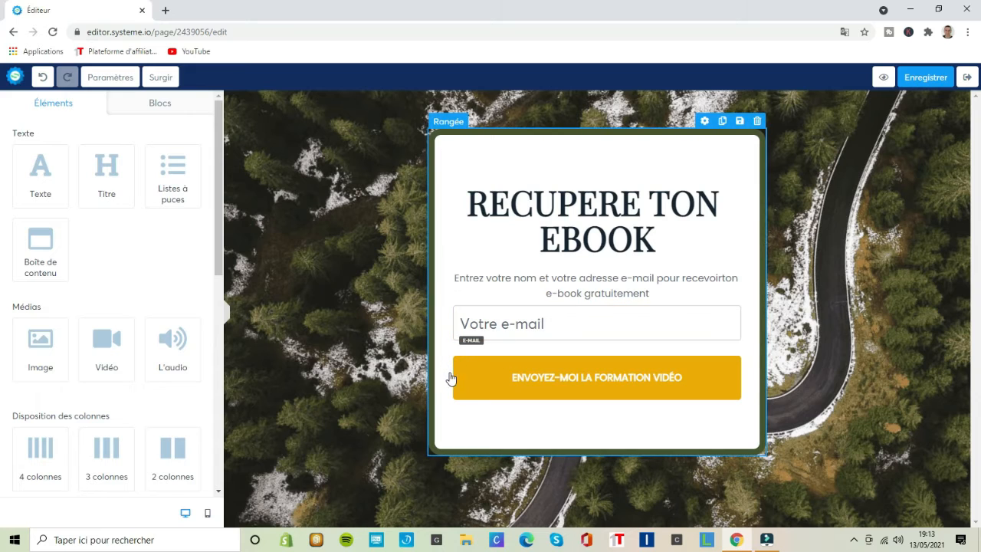
- Try the signup button's "Vers une URL personnalisée" and "Pas de redirection" redirects, then return to "Vers l'étape suivante dans le tunnel"
click(485, 388)
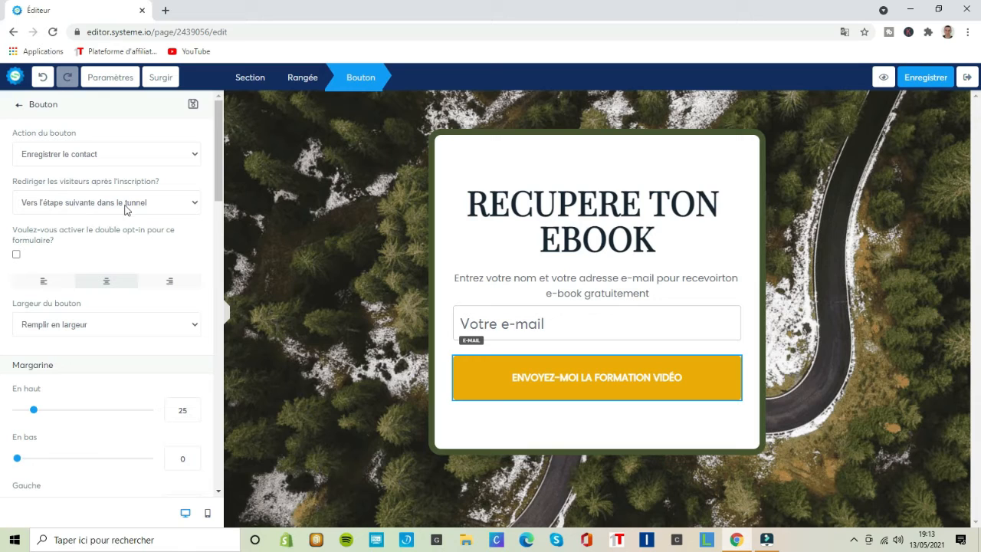
click(197, 206)
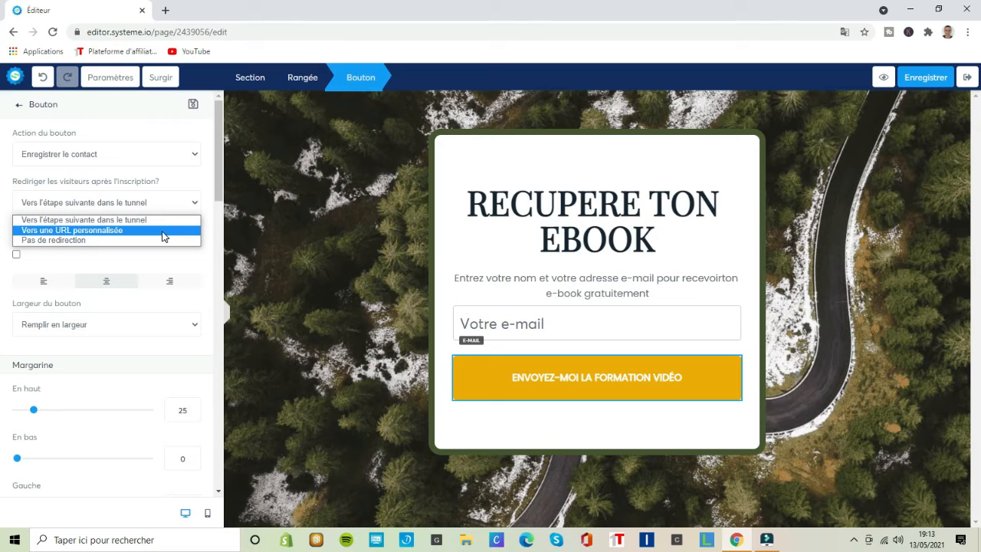
click(72, 230)
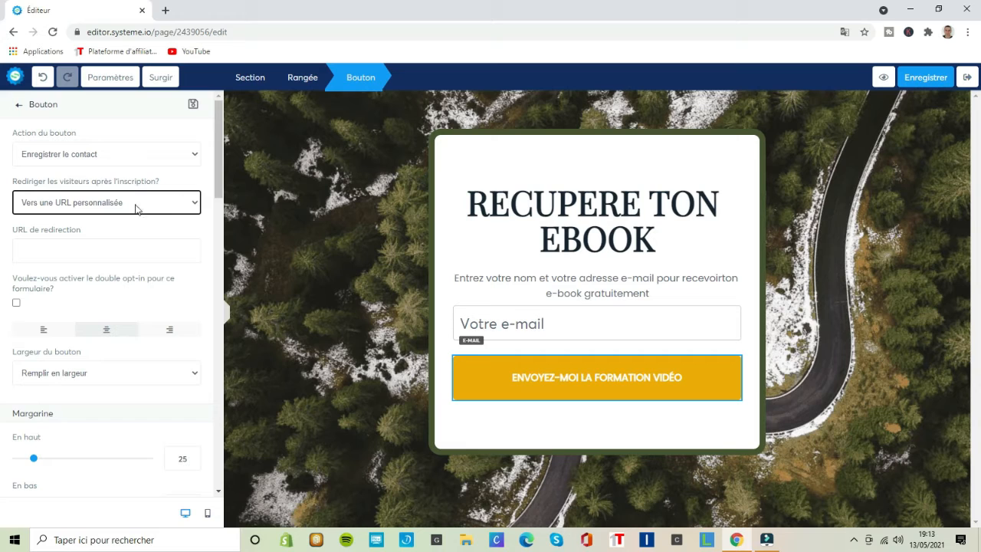
click(196, 205)
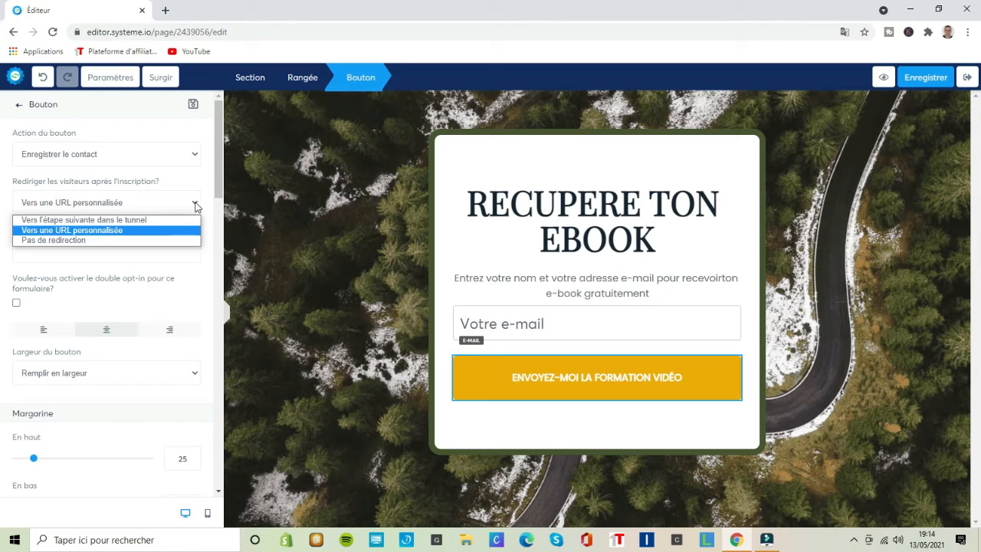
click(158, 221)
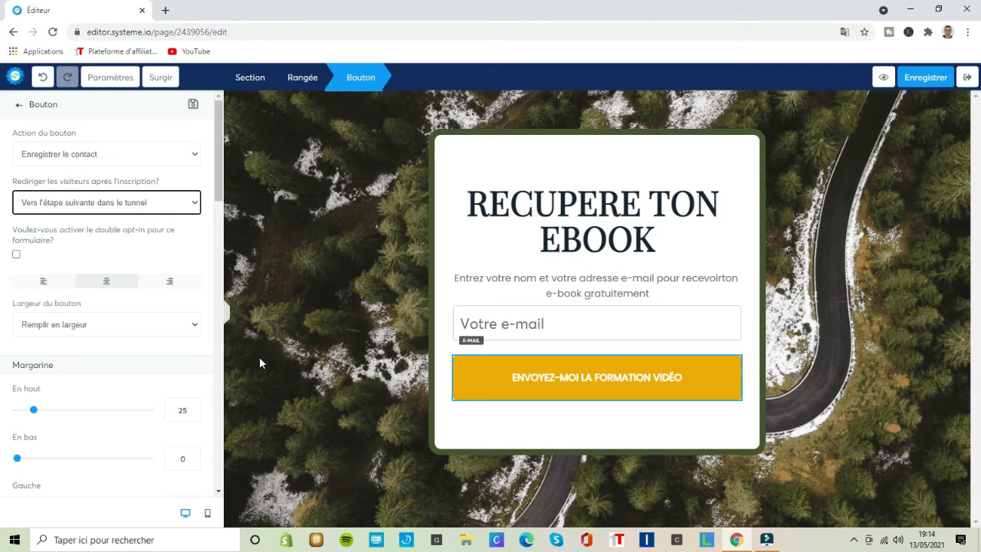
click(195, 204)
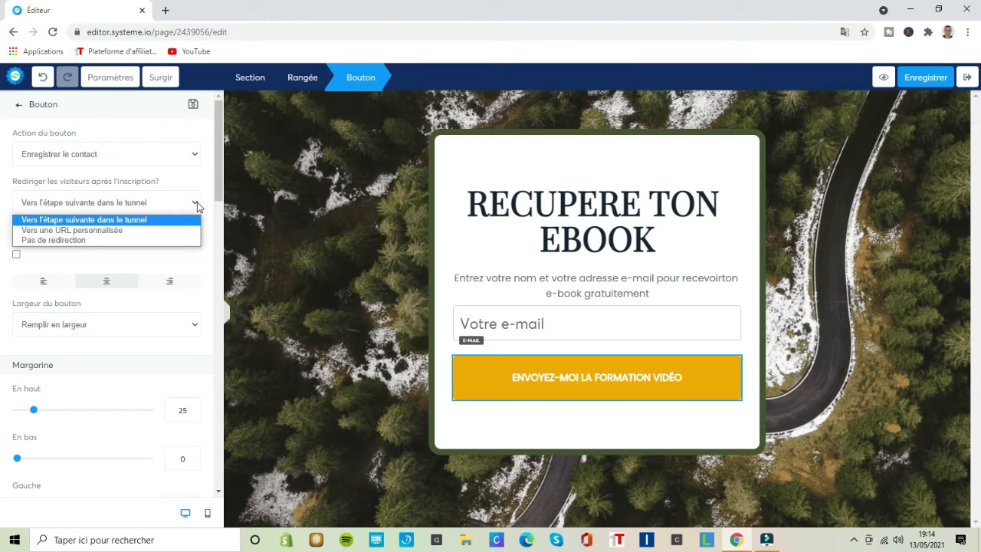
click(123, 241)
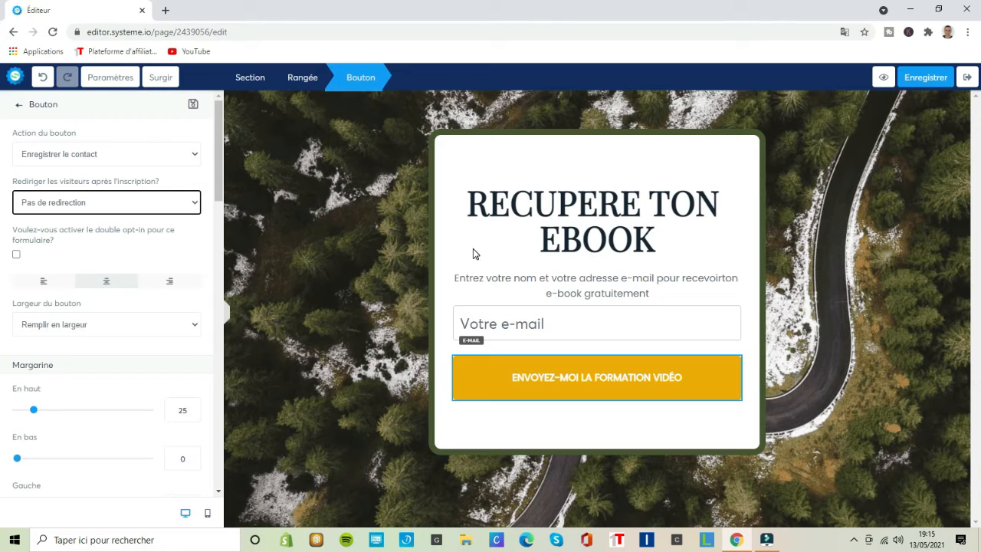
click(195, 206)
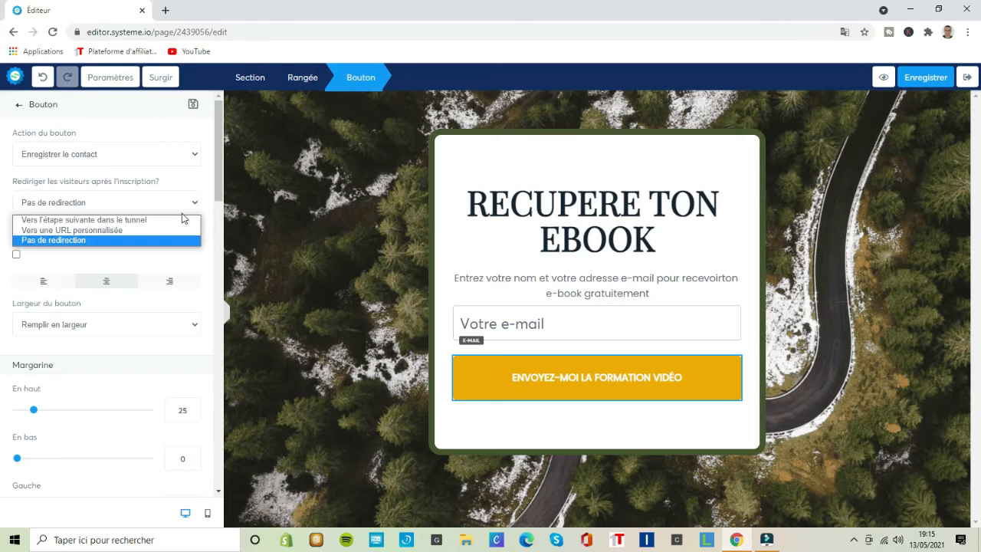
click(157, 221)
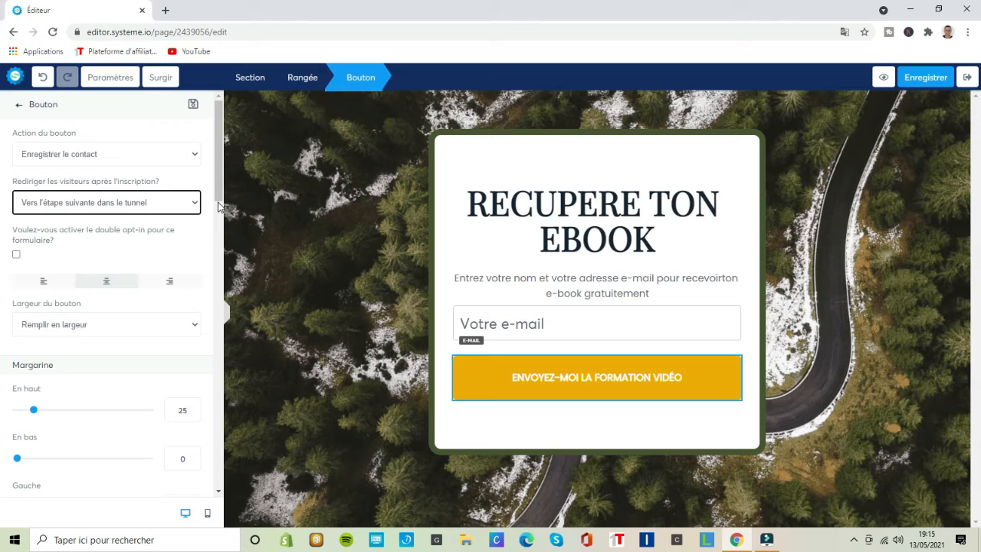
- Change the signup button's text to "ENVOYEZ-MOI MON EBOOK"
click(553, 377)
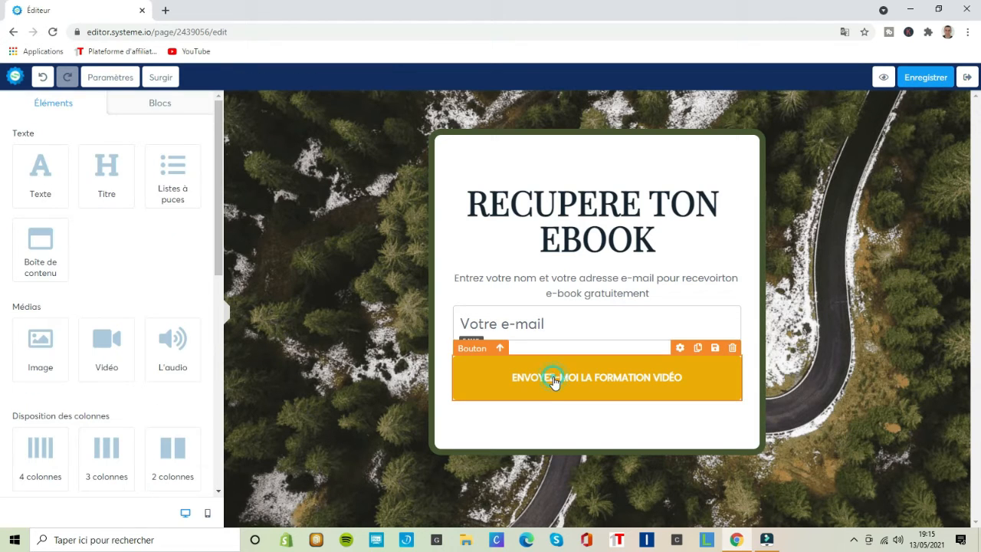
click(553, 377)
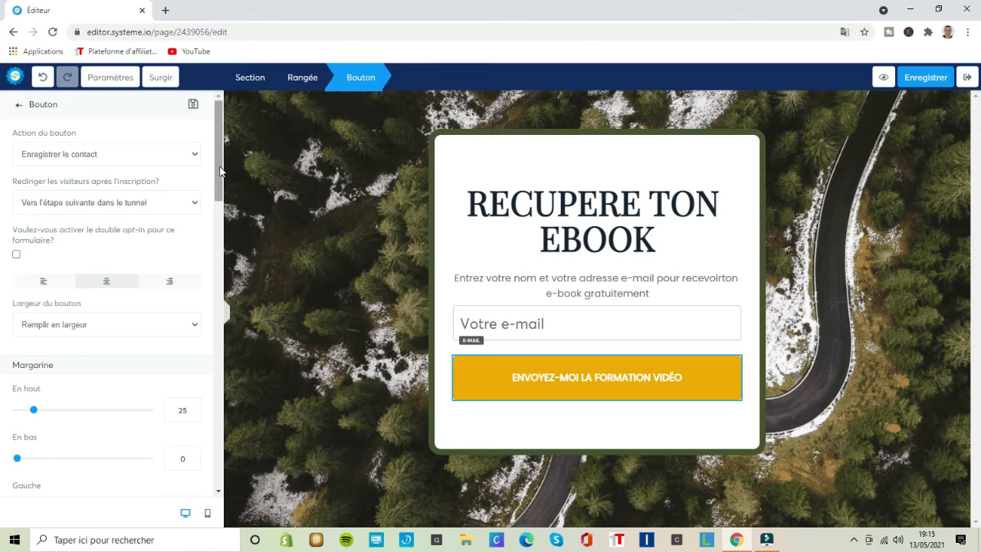
drag(219, 164, 229, 267)
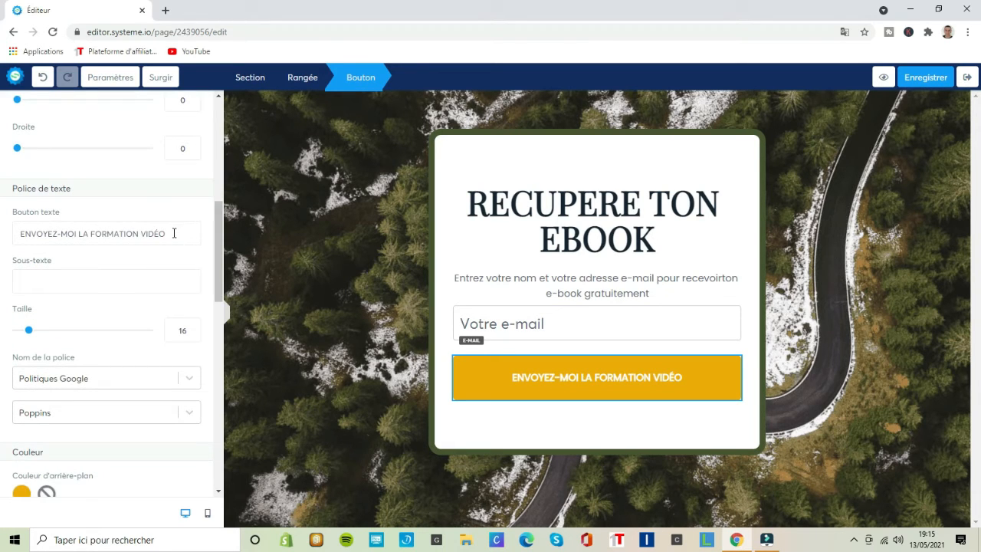
drag(166, 234, 82, 235)
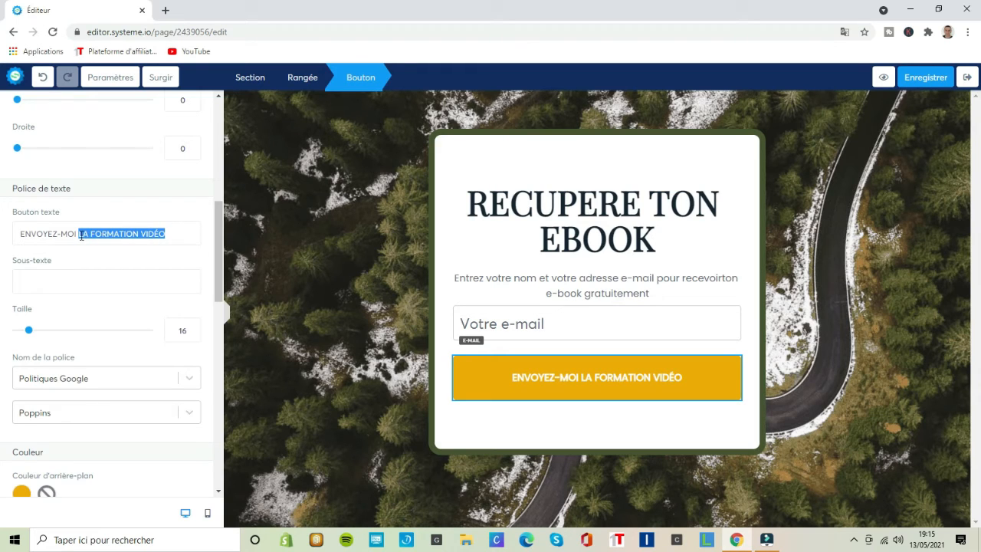
key(Caps_Lock)
text(DONN)
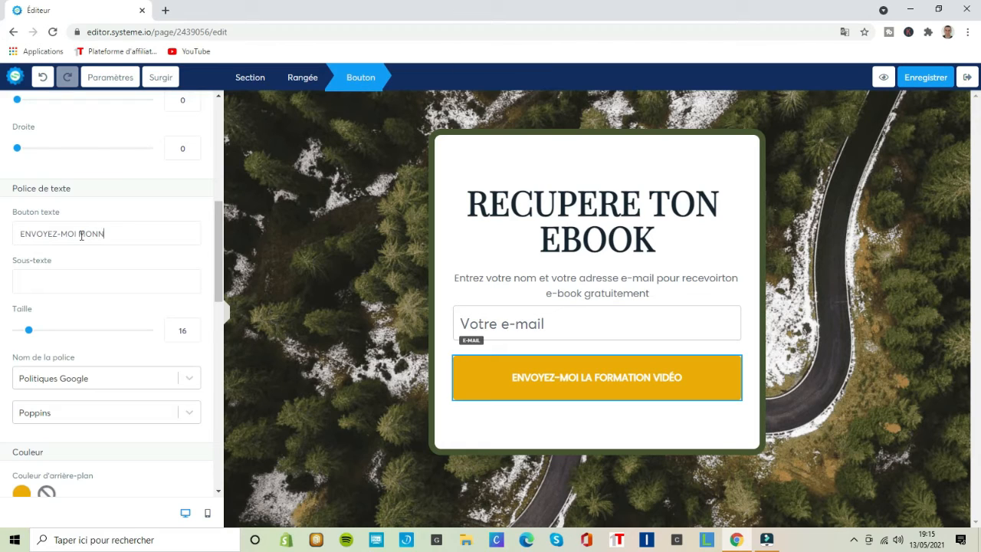
key(BackSpace)
text(EBOOK)
- Save the capture page, preview it and return to the editor
click(923, 79)
click(885, 78)
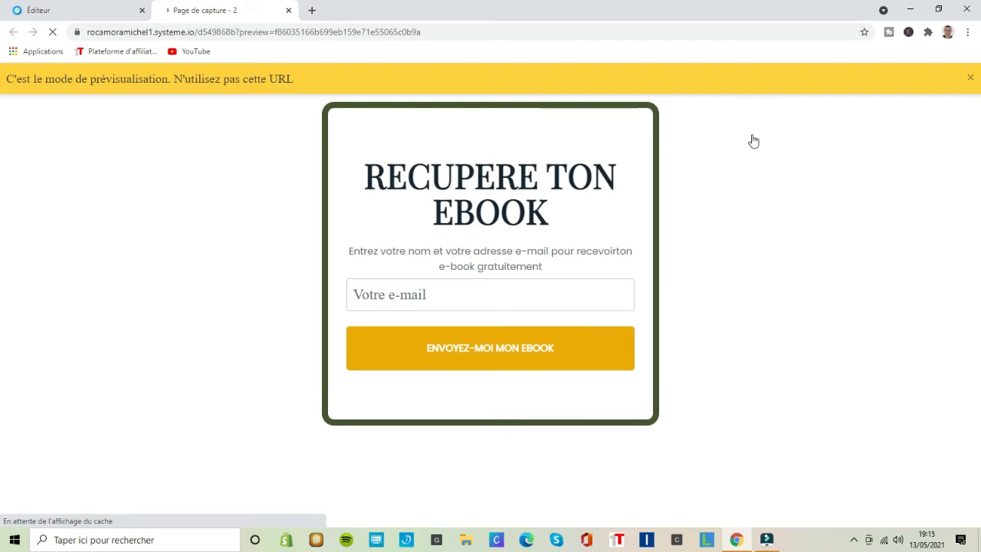
click(288, 10)
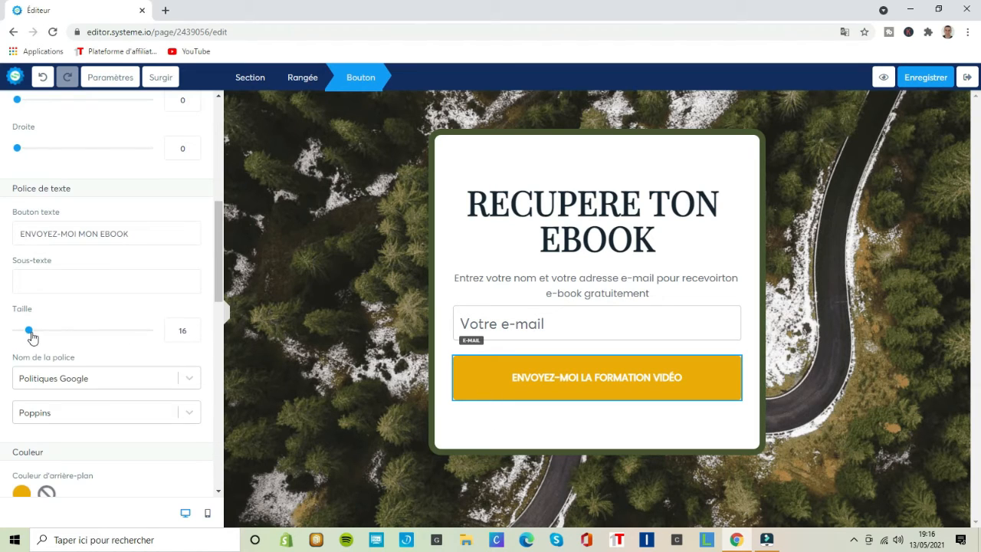
- Set the signup button's text size to 19 and add a consent checkbox element directly below the button
mouse_move(28, 332)
mouse_down()
mouse_move(40, 334)
mouse_move(6, 333)
mouse_move(34, 336)
mouse_up()
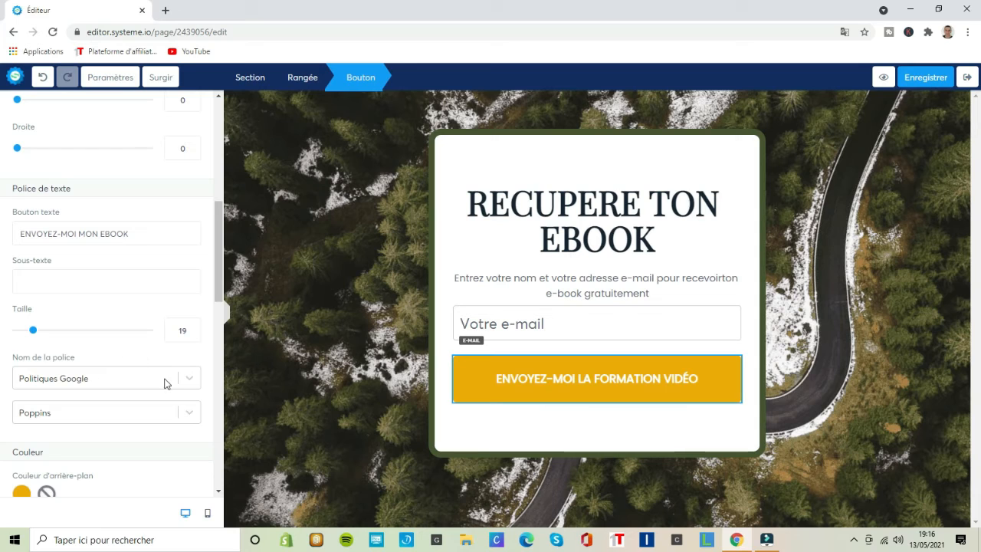
click(476, 386)
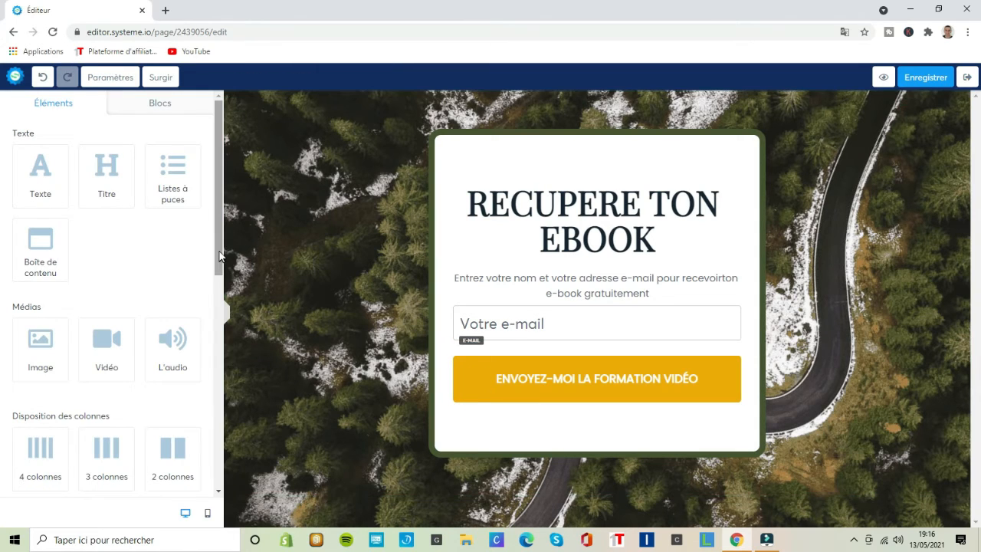
drag(223, 270, 218, 415)
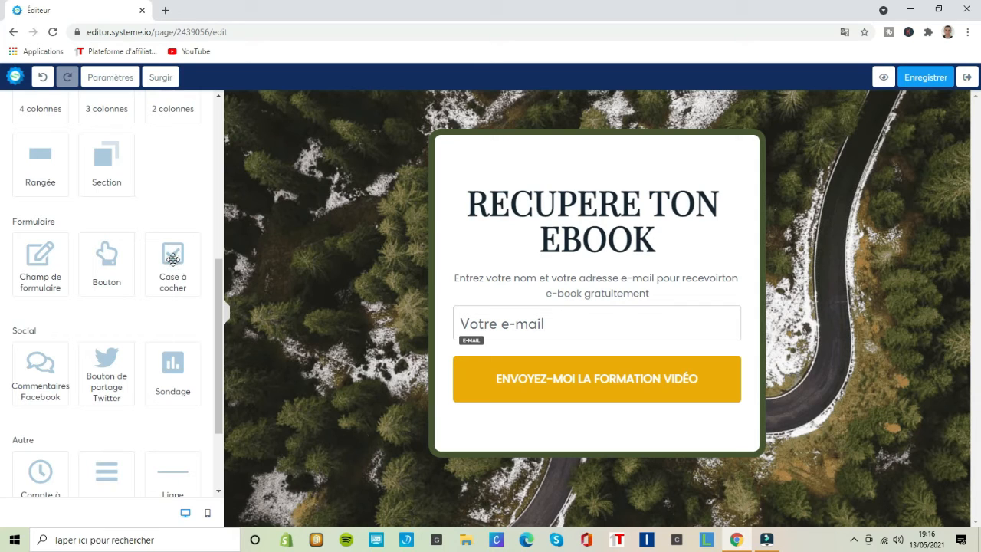
drag(173, 259, 509, 405)
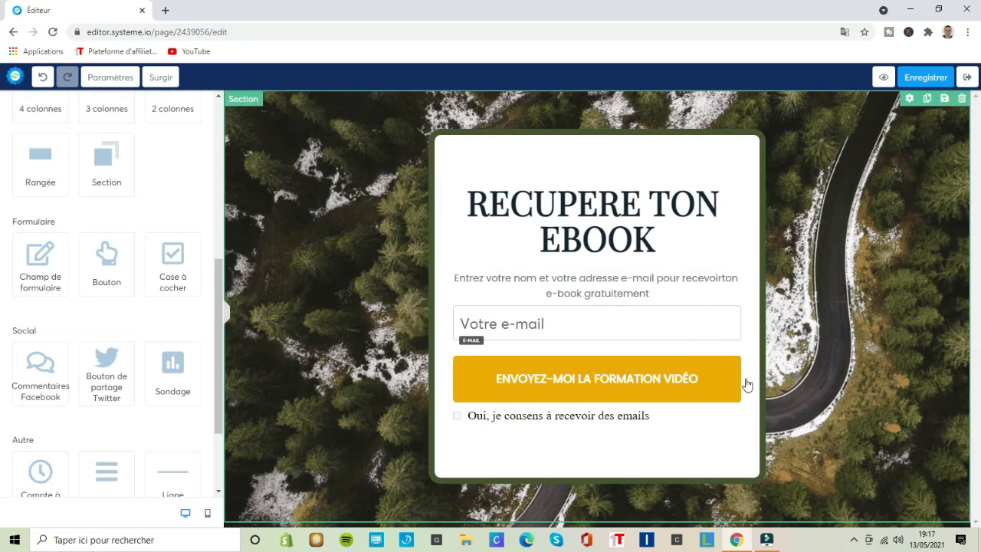
- Reduce the form row's inner padding to 29 at the bottom and 8 at the top
click(601, 448)
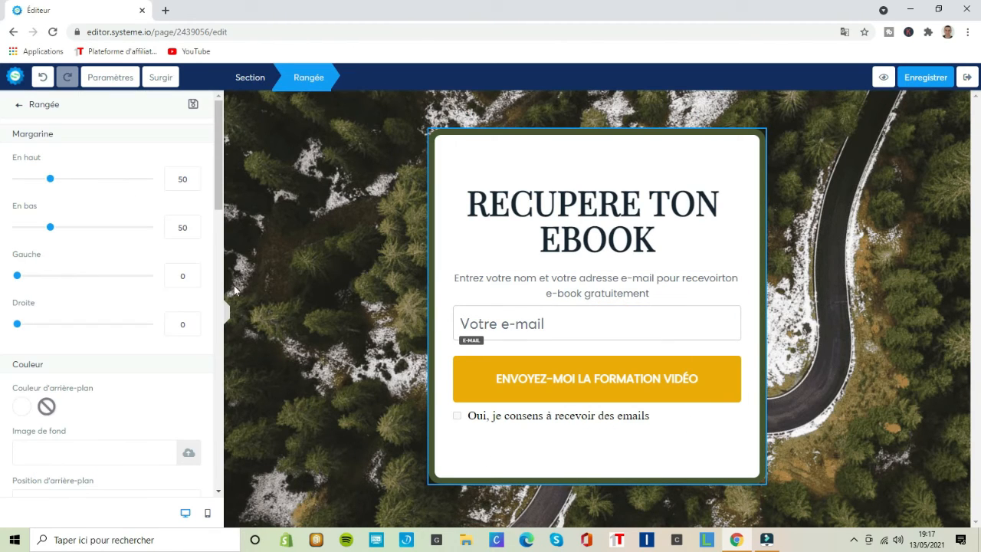
click(217, 203)
scroll(221, 259, down, 5)
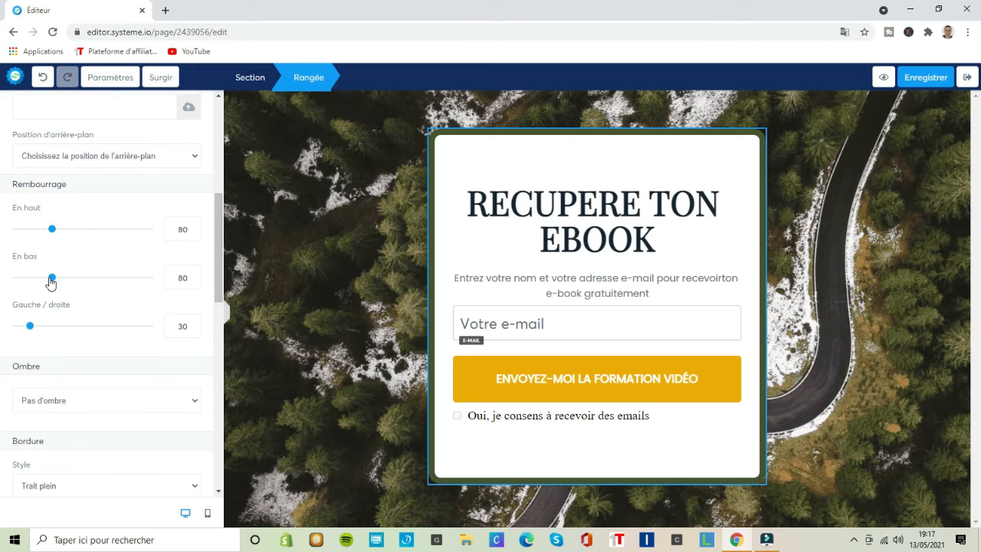
click(51, 278)
click(30, 279)
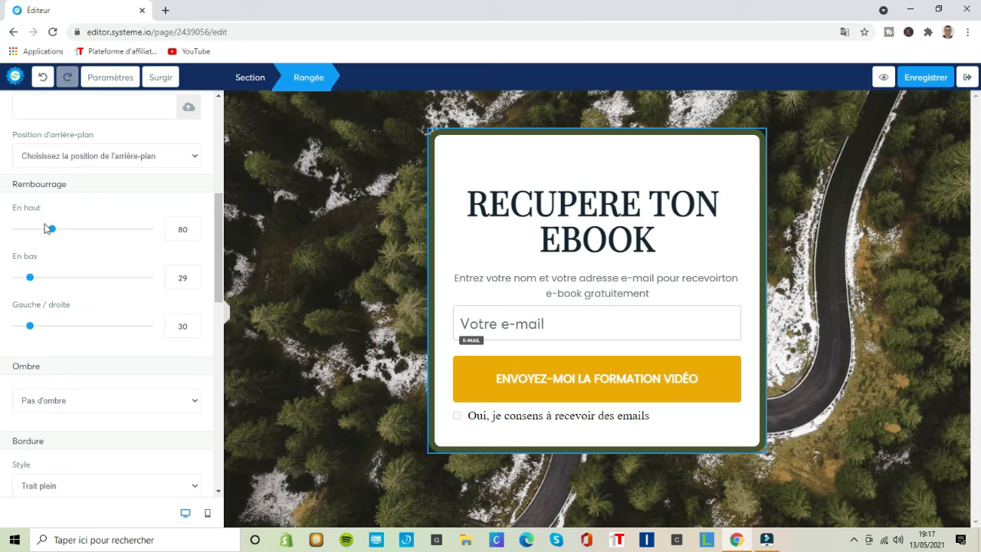
drag(52, 229, 20, 238)
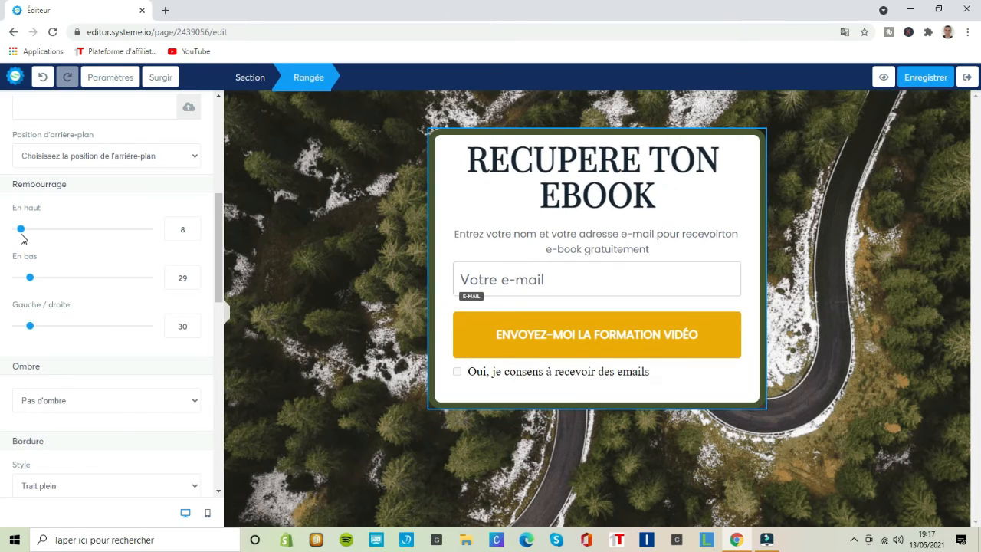
click(492, 200)
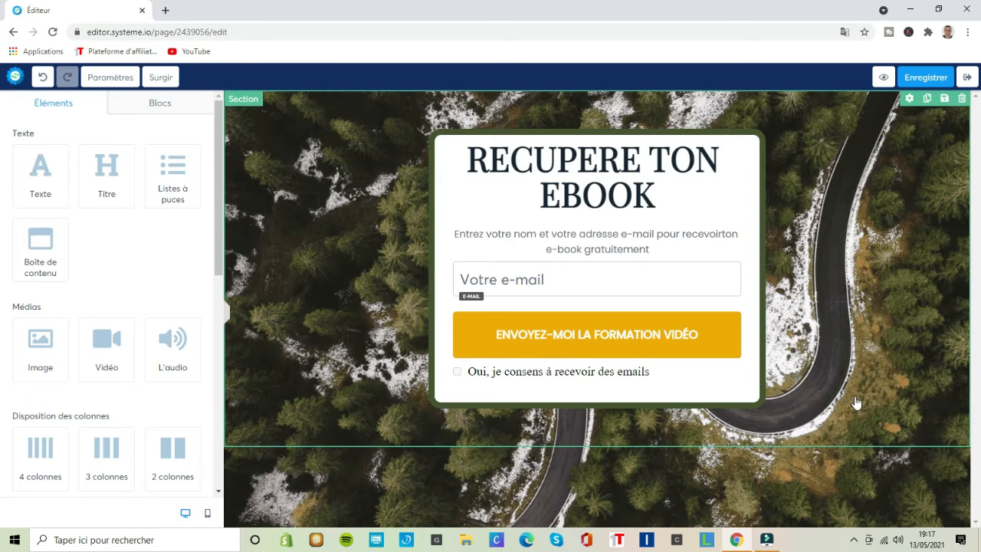
- Save the capture page and exit the page editor to the funnel's settings
click(937, 79)
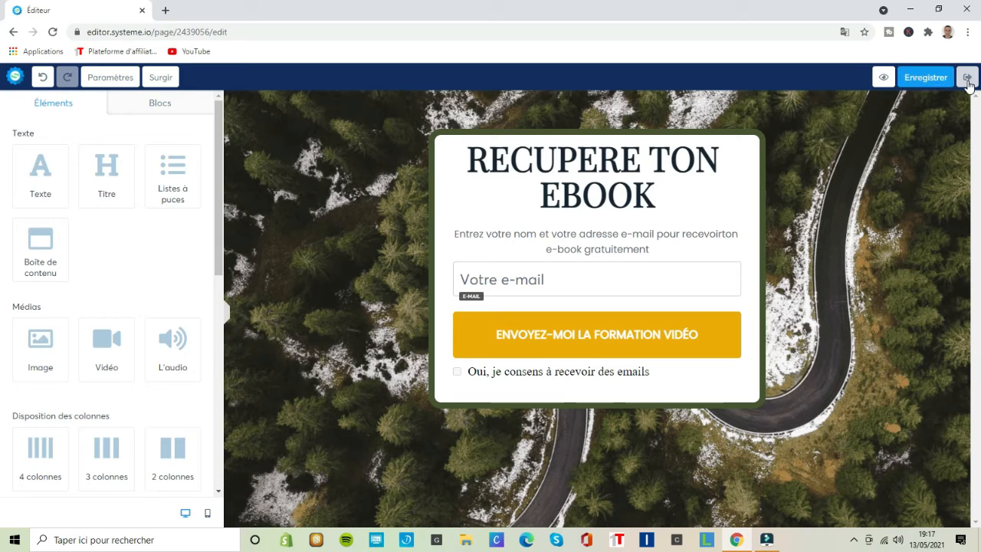
click(968, 85)
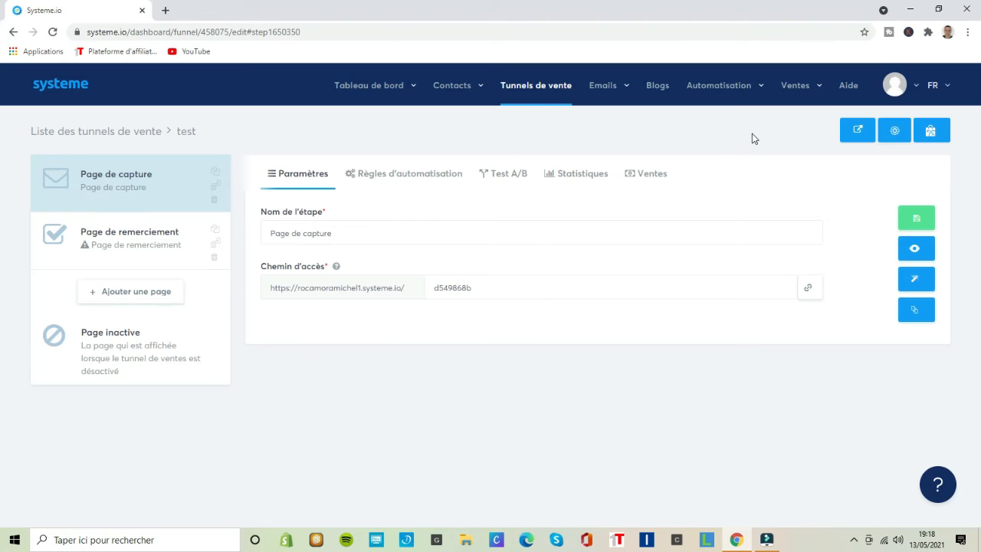
- Check the published capture page and copy its link from the funnel step's settings
click(916, 251)
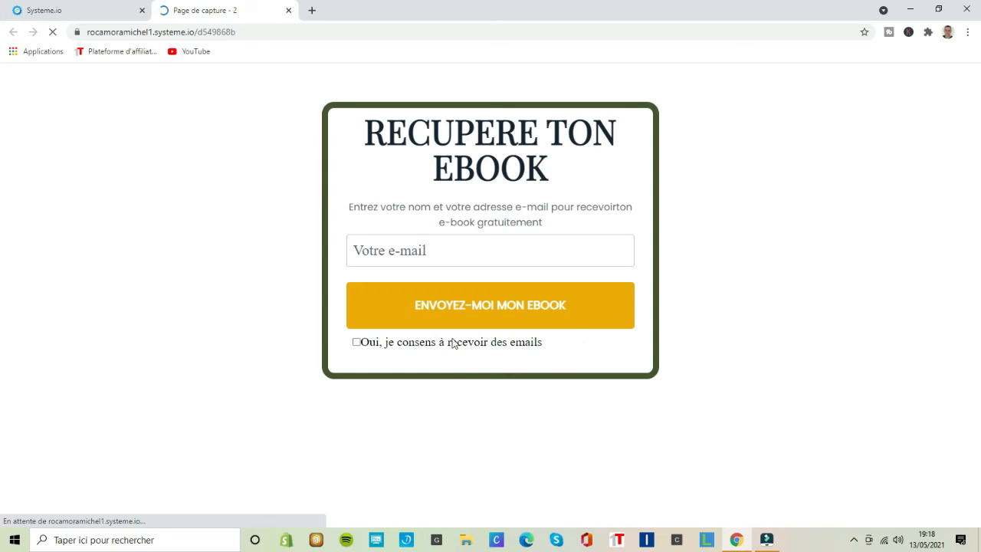
click(288, 11)
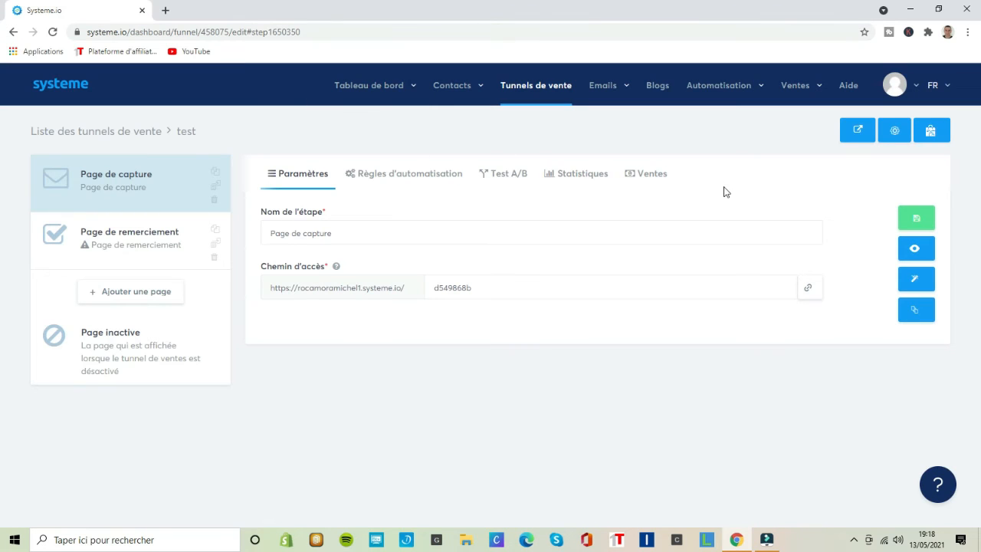
click(808, 291)
- Open the marketplace and browse its list of offers
mouse_move(395, 90)
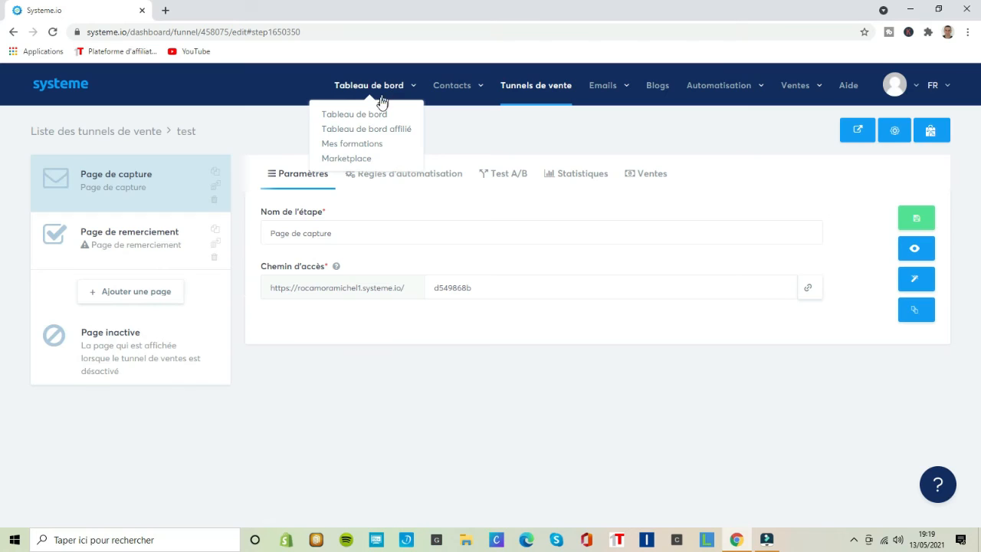
click(349, 160)
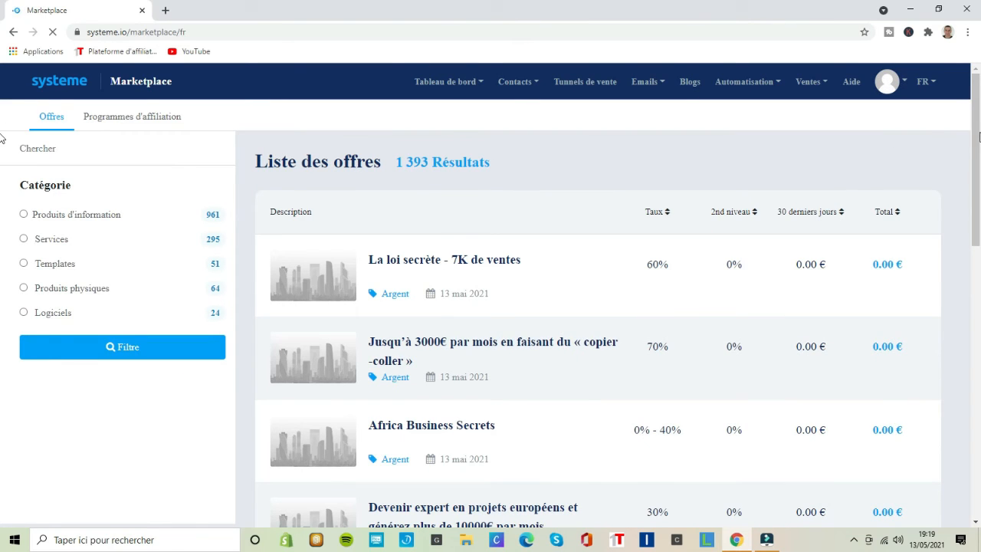
scroll(978, 138, down, 3)
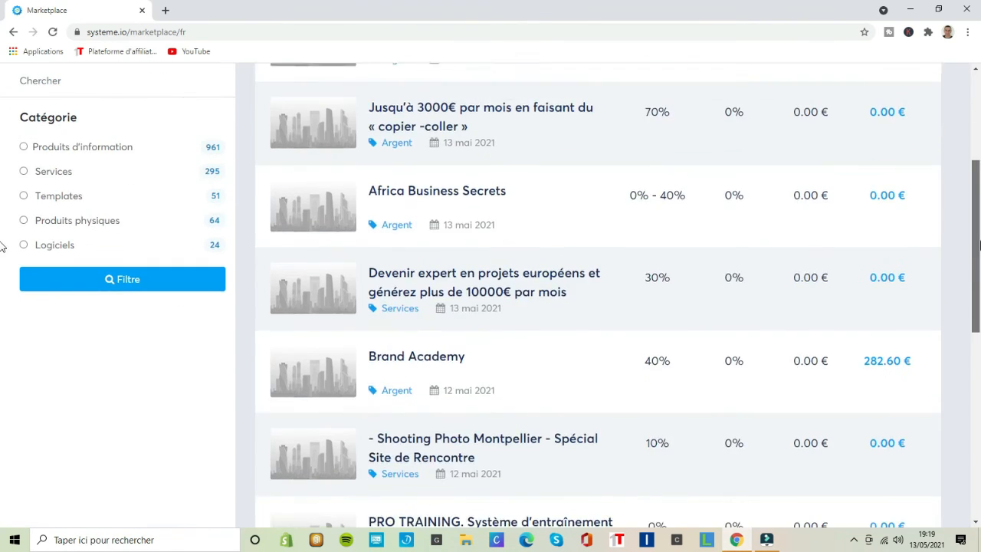
- Select the Argent subcategory under Produits d'information in the marketplace's category filter
scroll(1, 213, up, 3)
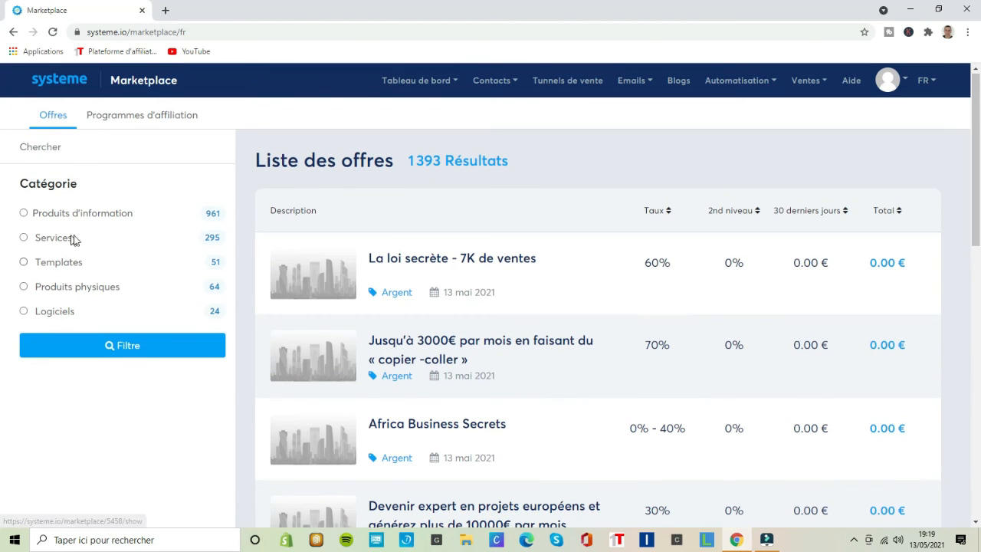
click(114, 214)
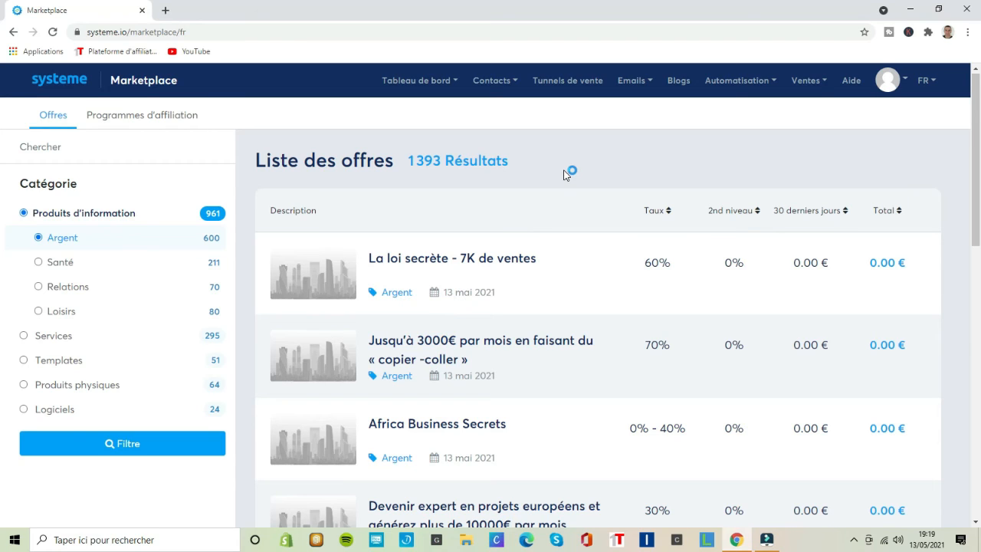
- Open the affiliate dashboard and review its invoices, contacts, payments and marketplace offers
click(429, 90)
click(458, 128)
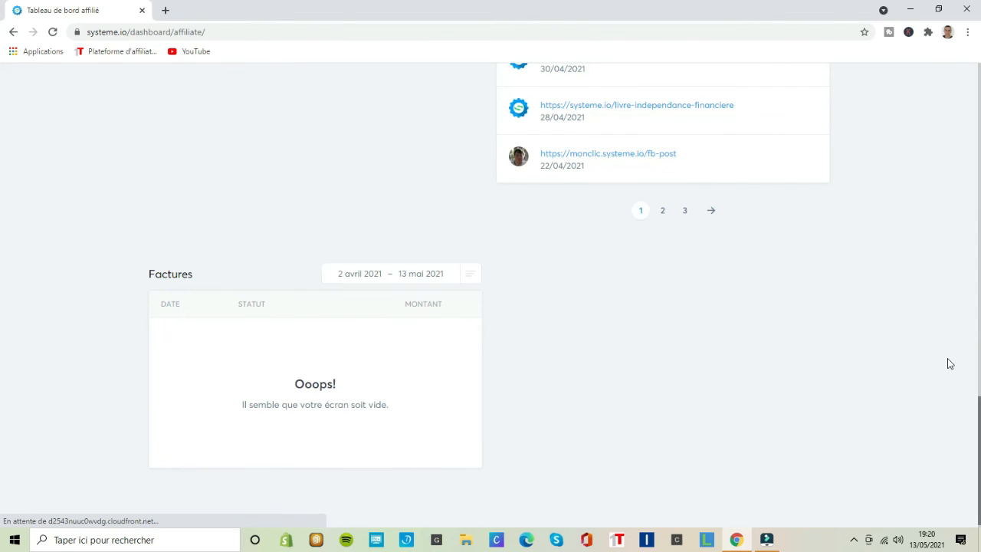
scroll(1, 345, up, 7)
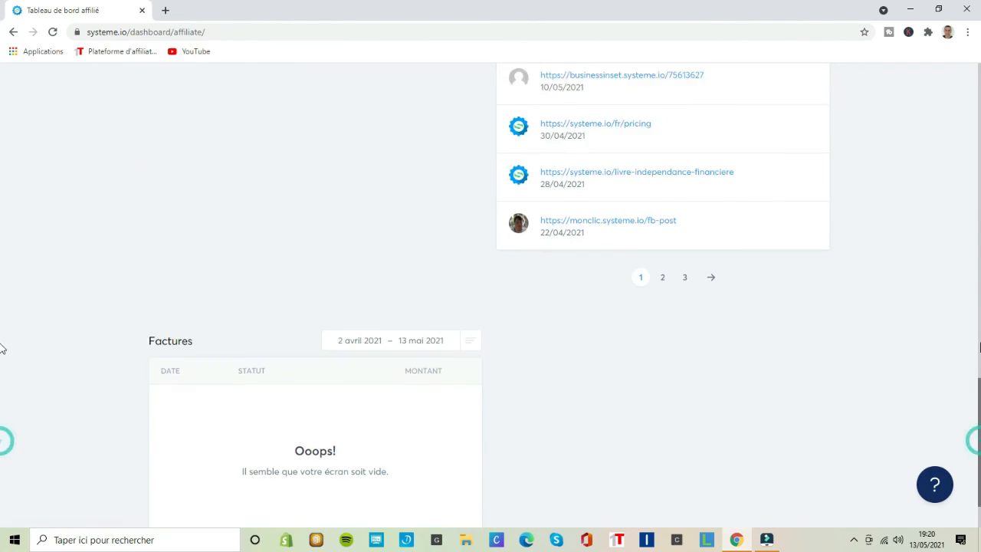
scroll(2, 353, down, 2)
scroll(3, 391, up, 6)
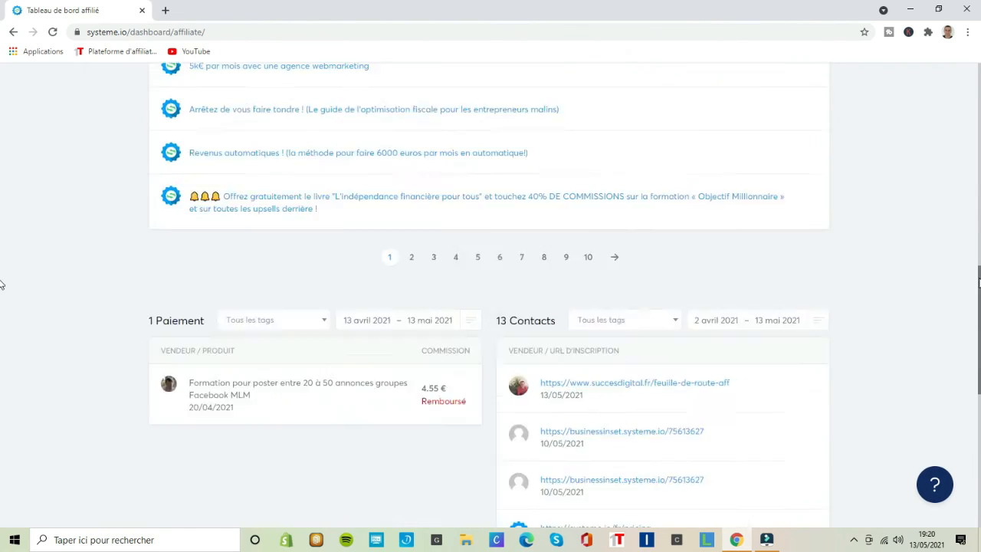
scroll(2, 253, up, 1)
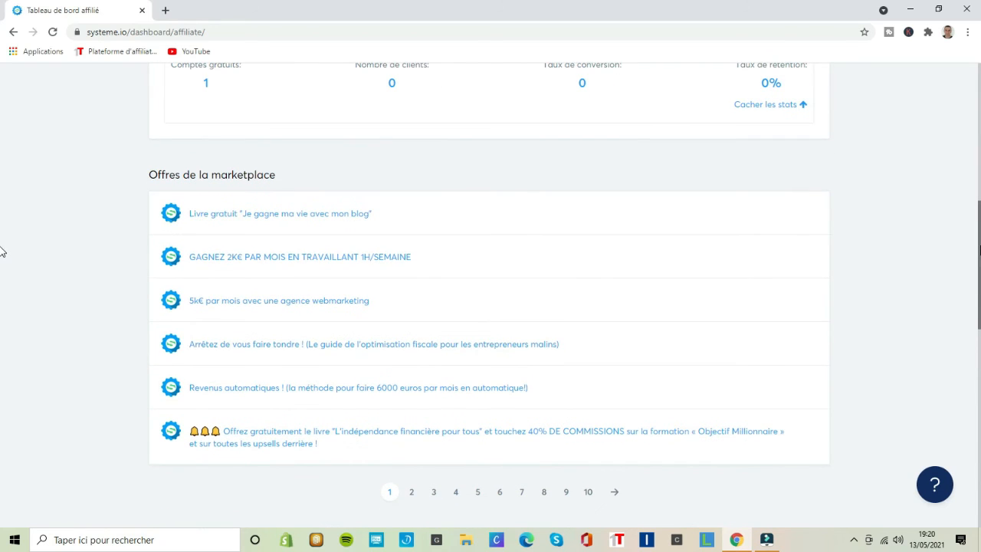
- Open the offer Livre gratuit "Je gagne ma vie avec mon blog" and visit its capture page through the affiliate link
click(323, 214)
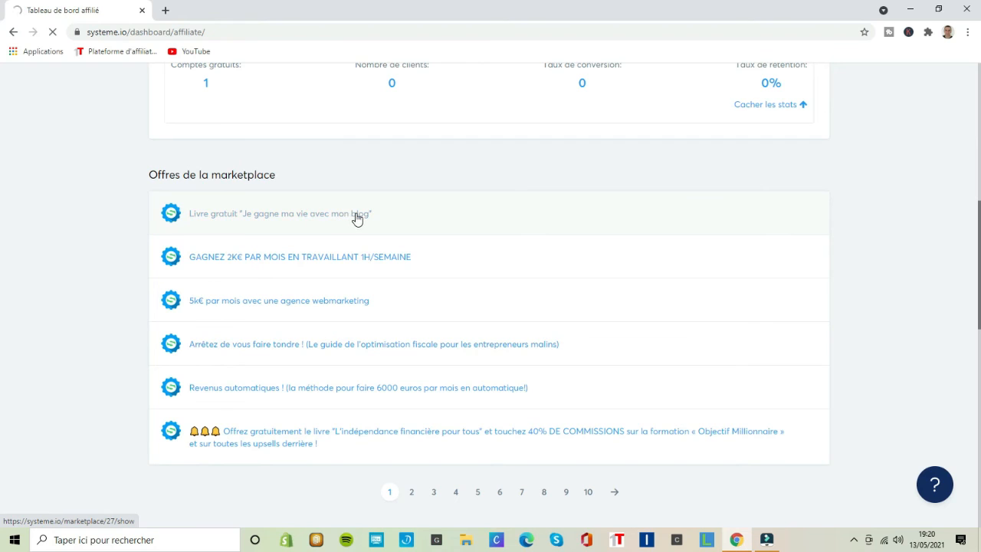
click(354, 215)
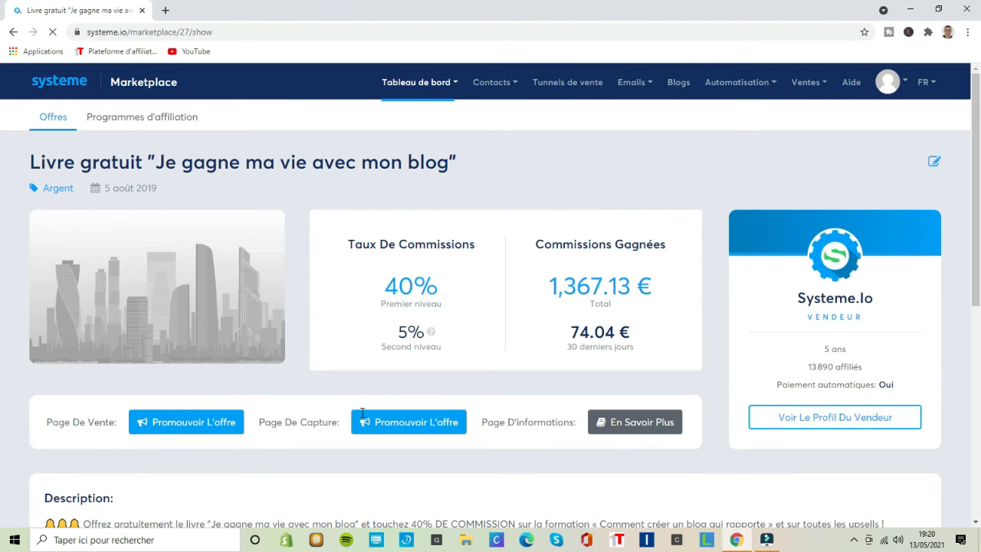
click(406, 422)
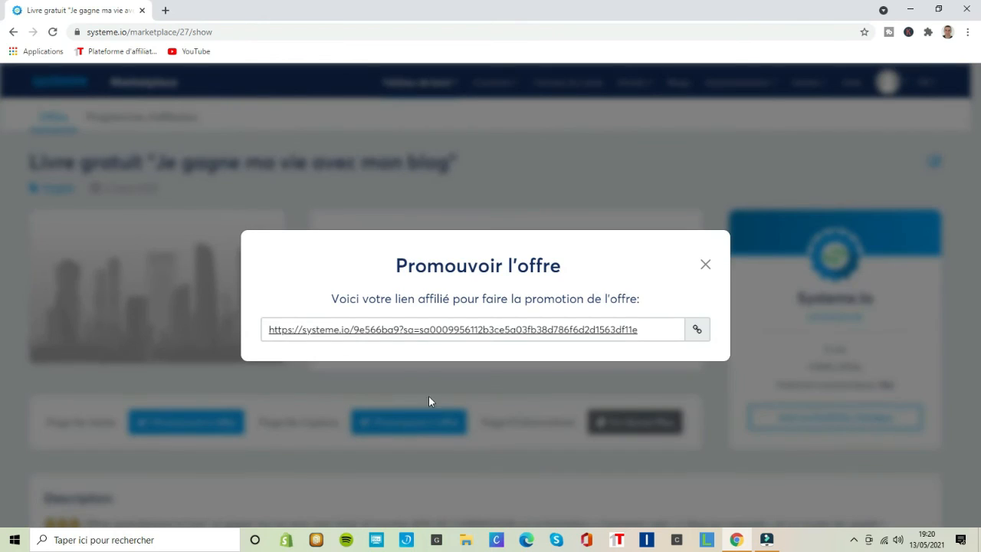
click(569, 328)
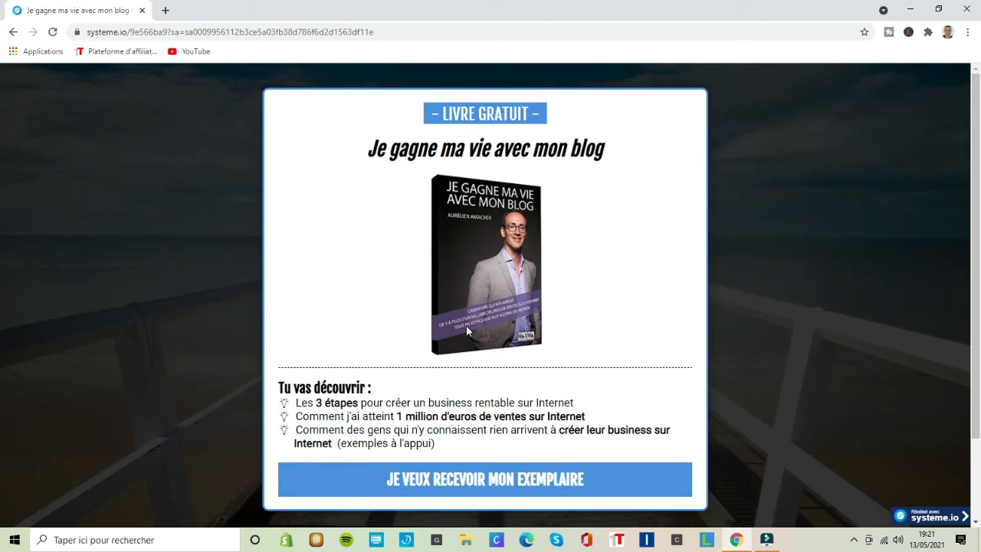
- Return from the book's capture page to the marketplace offer and open the list of sales funnels
click(13, 33)
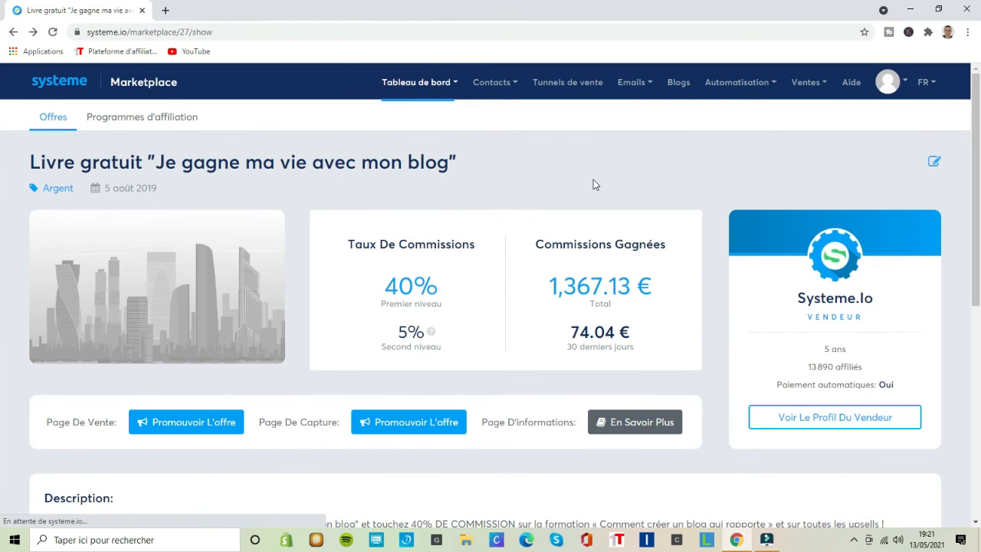
mouse_move(434, 86)
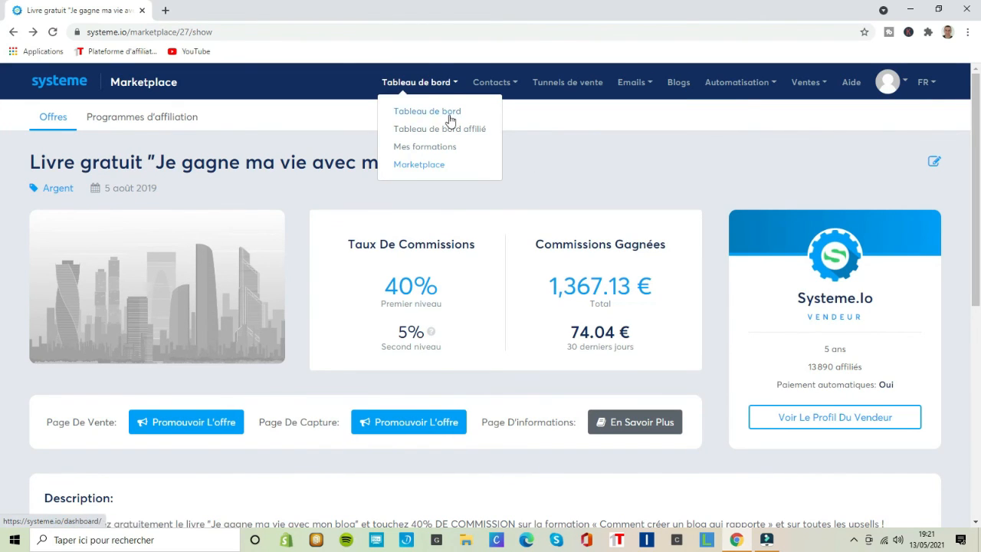
click(585, 86)
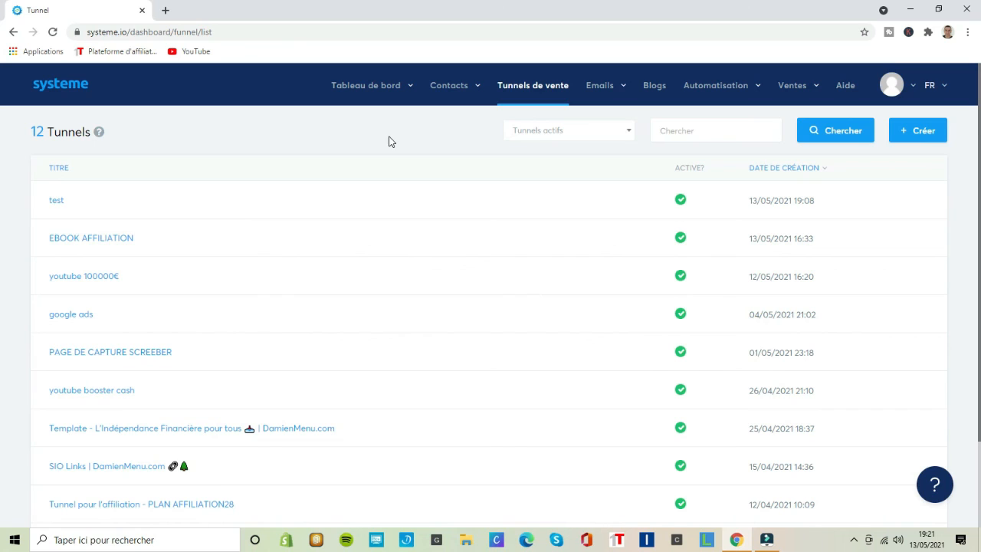
- Open the course "Formation OFFERTE pour maîtriser système.io" from the account's own courses and look through its lesson list
mouse_move(792, 86)
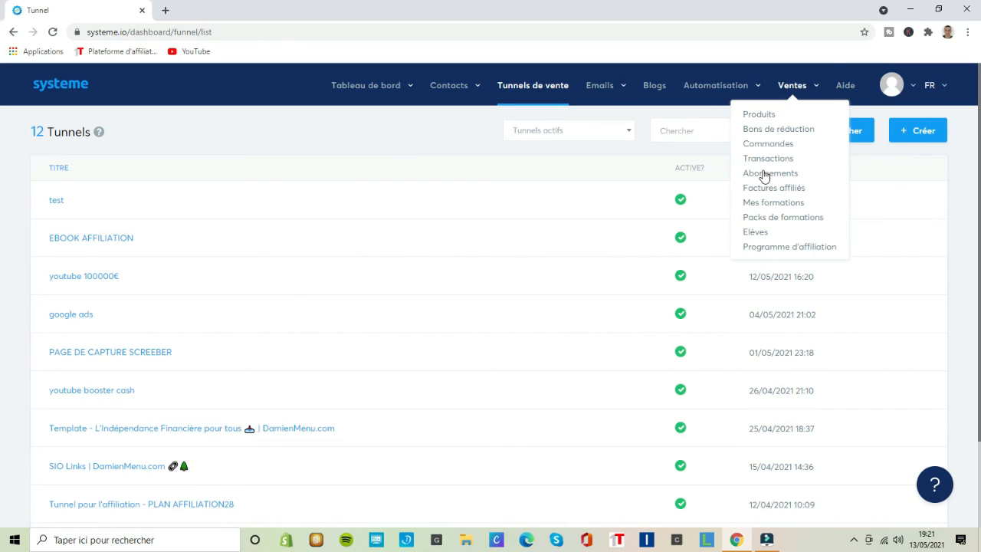
click(792, 206)
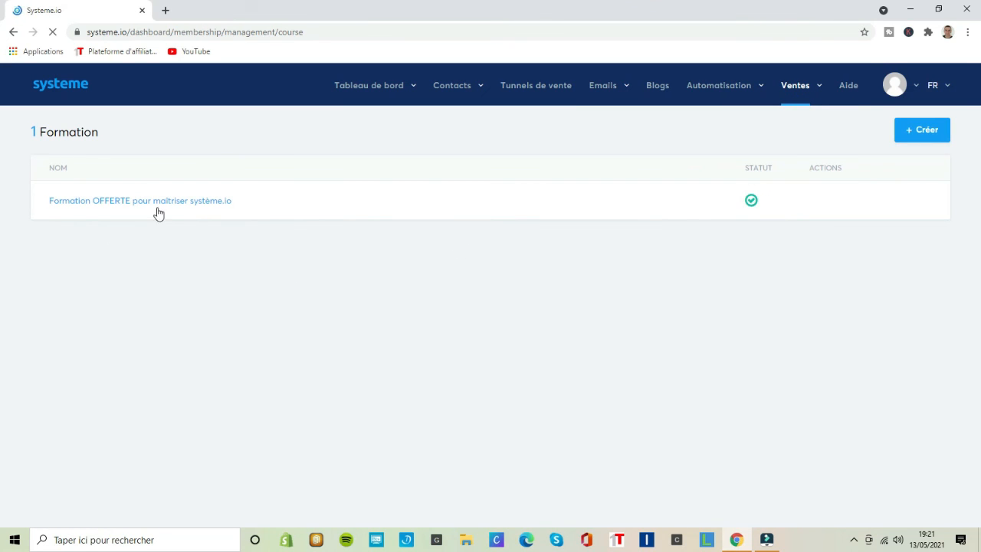
click(182, 202)
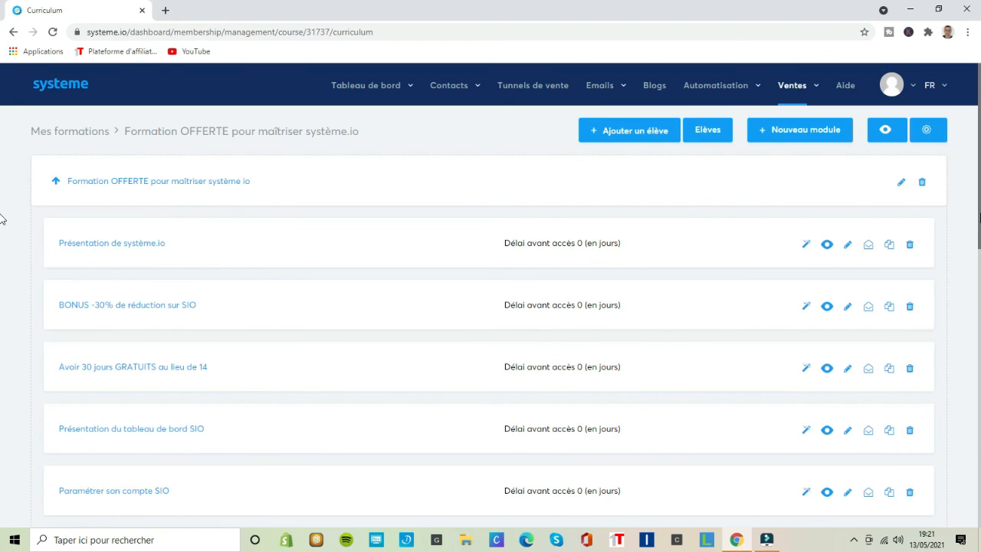
scroll(2, 230, down, 3)
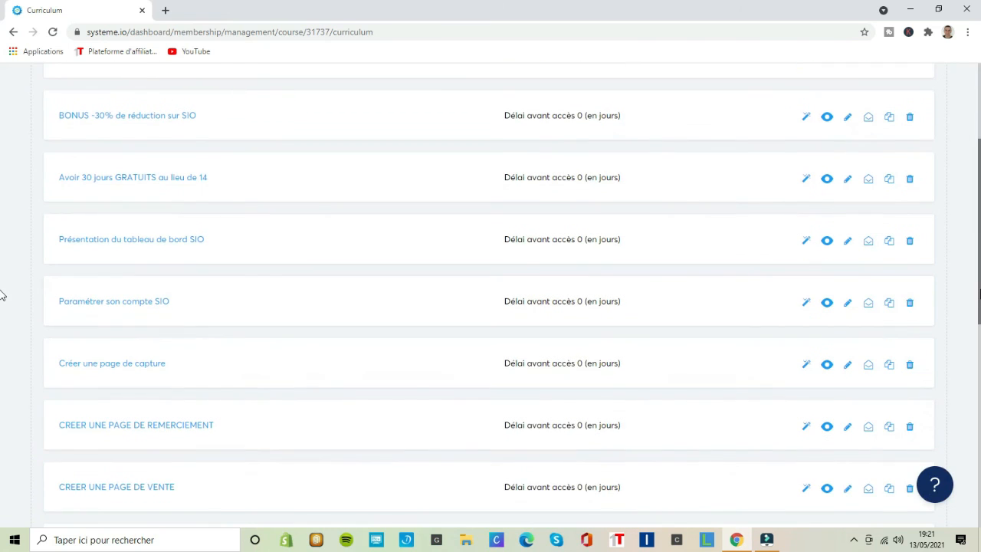
scroll(3, 283, up, 1)
scroll(2, 295, down, 1)
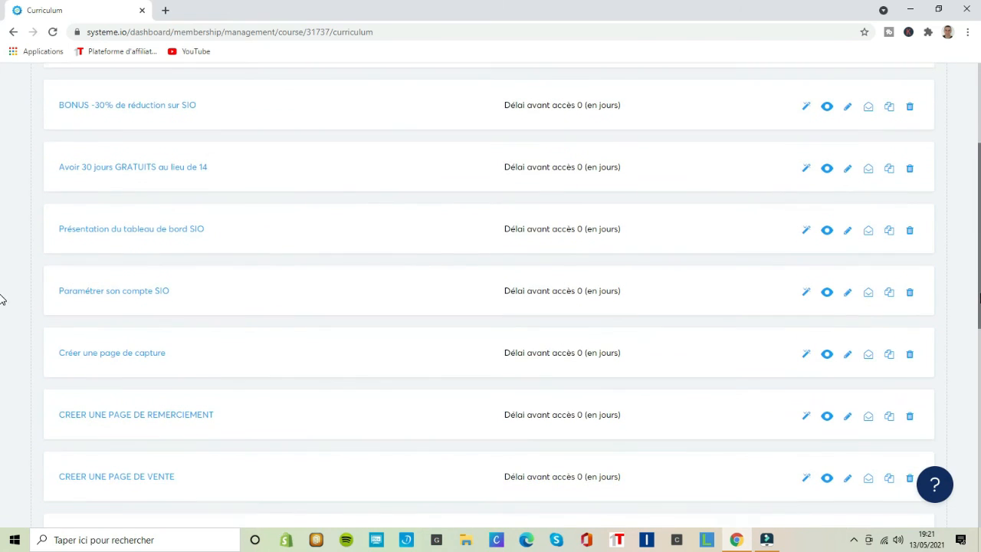
scroll(2, 307, down, 1)
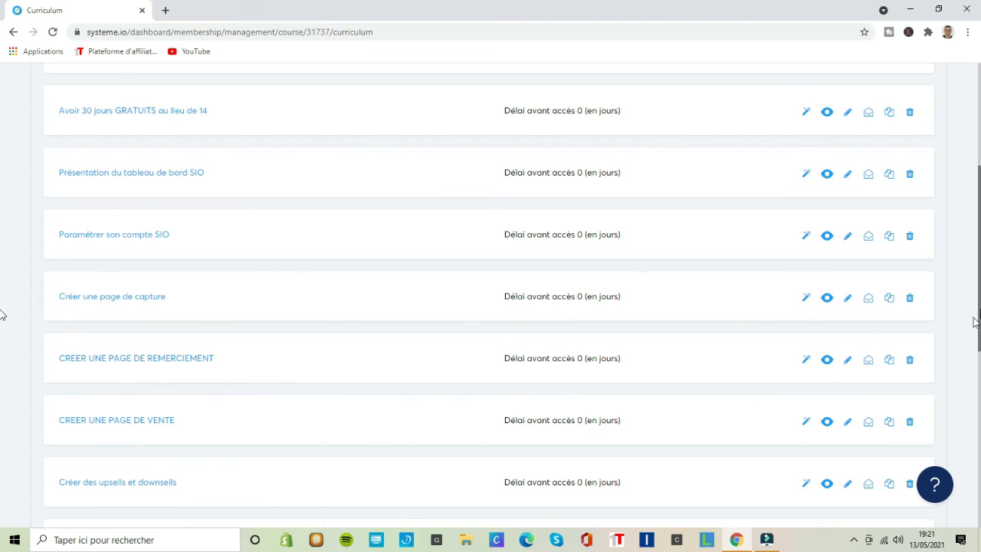
scroll(4, 191, up, 4)
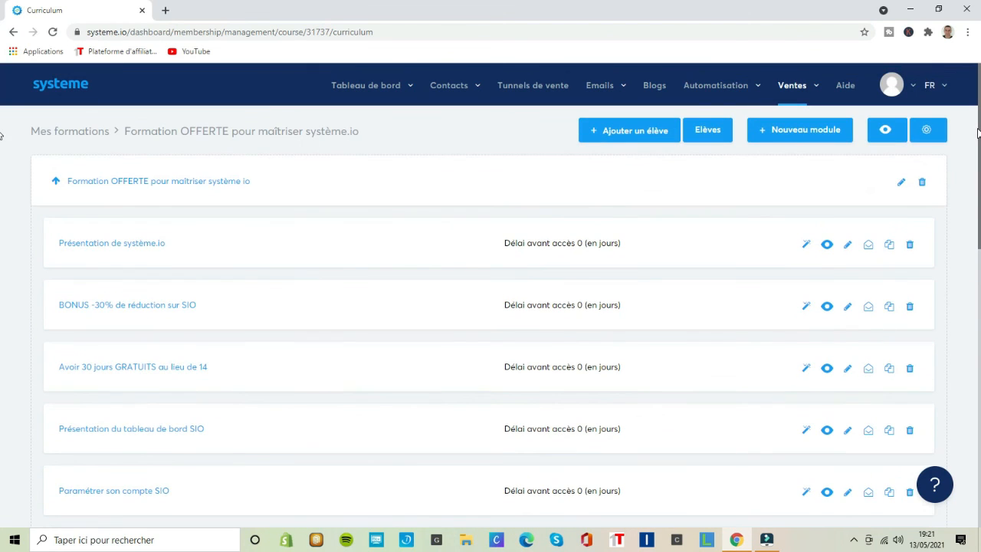